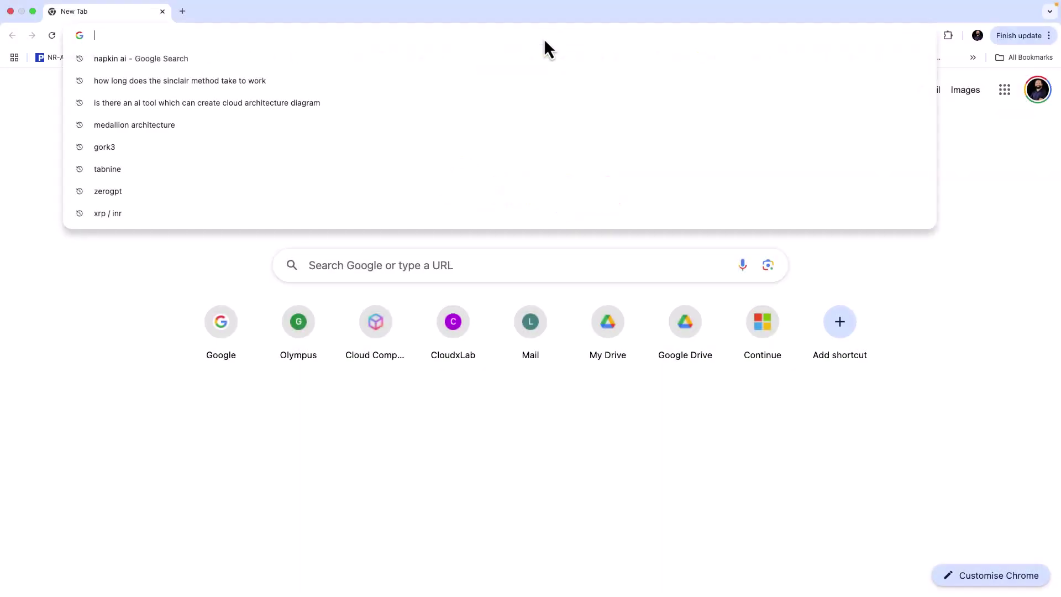
Search 'napkin ai' and open the 'Napkin AI - The visual AI for business storytelling' result.
type("napkin ai")
key("Return")
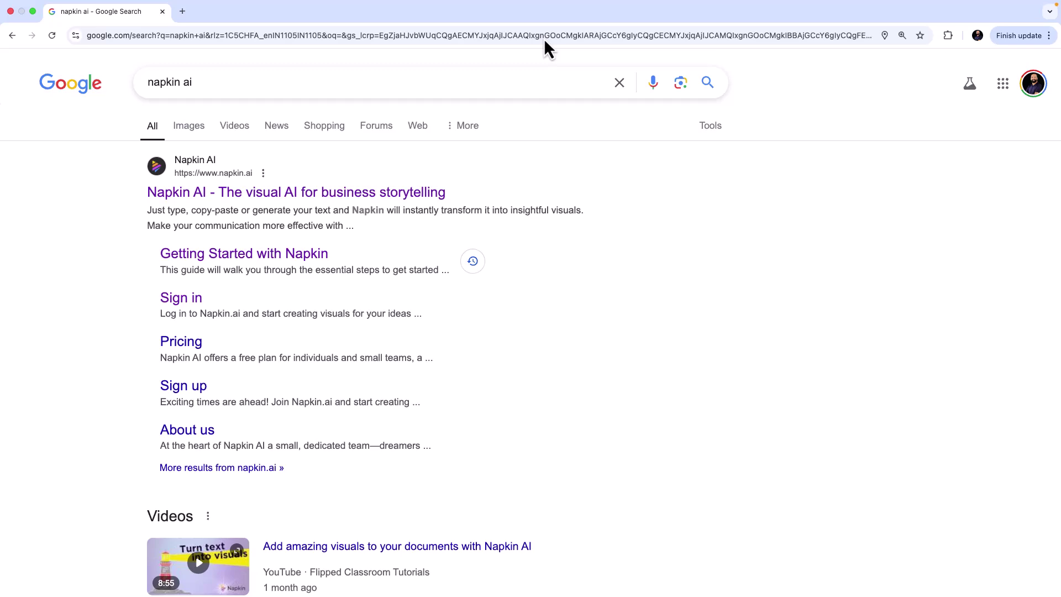
left_click(289, 194)
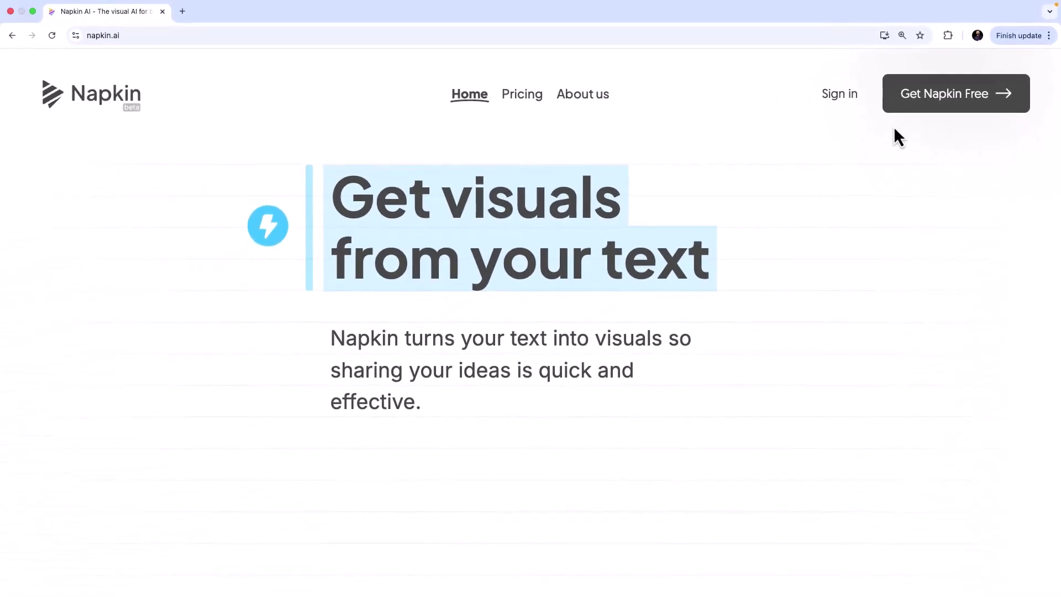
Sign in to Napkin AI, dismiss the dictionary popup, and bring up the + New Napkin choices.
left_click(840, 95)
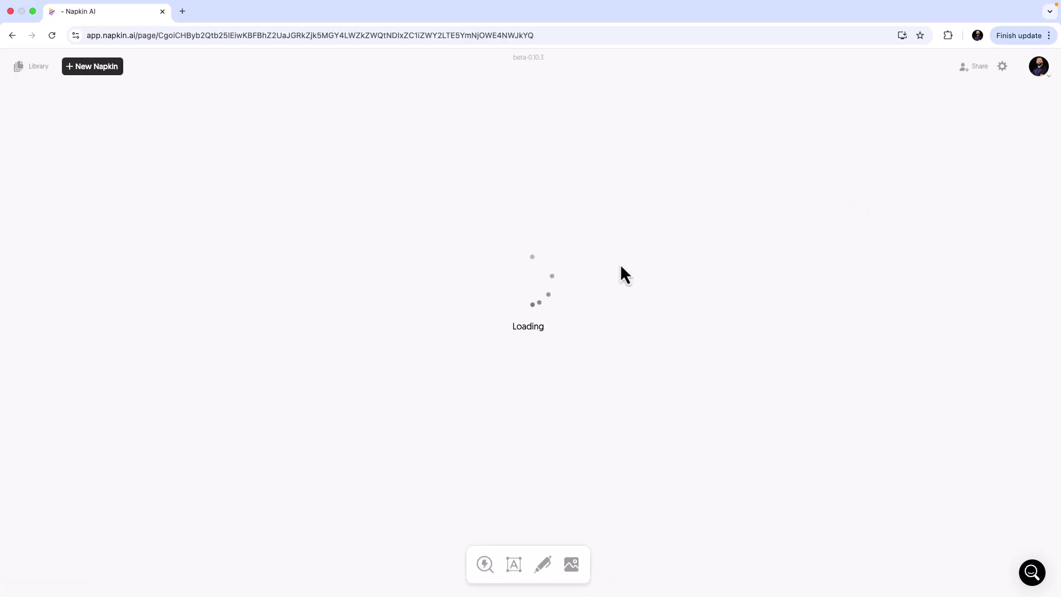
left_click(453, 222)
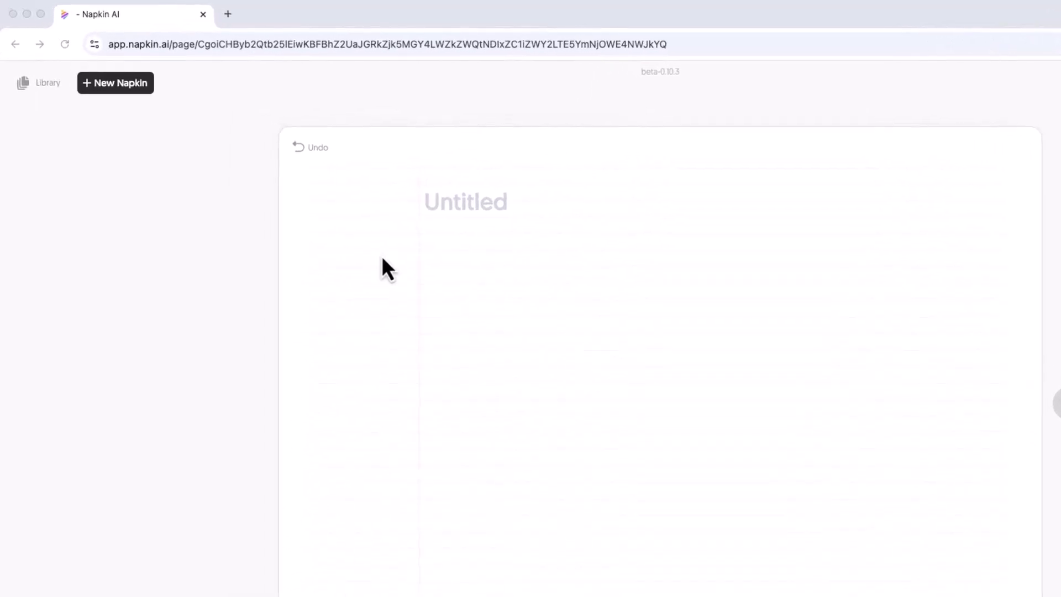
left_click(132, 157)
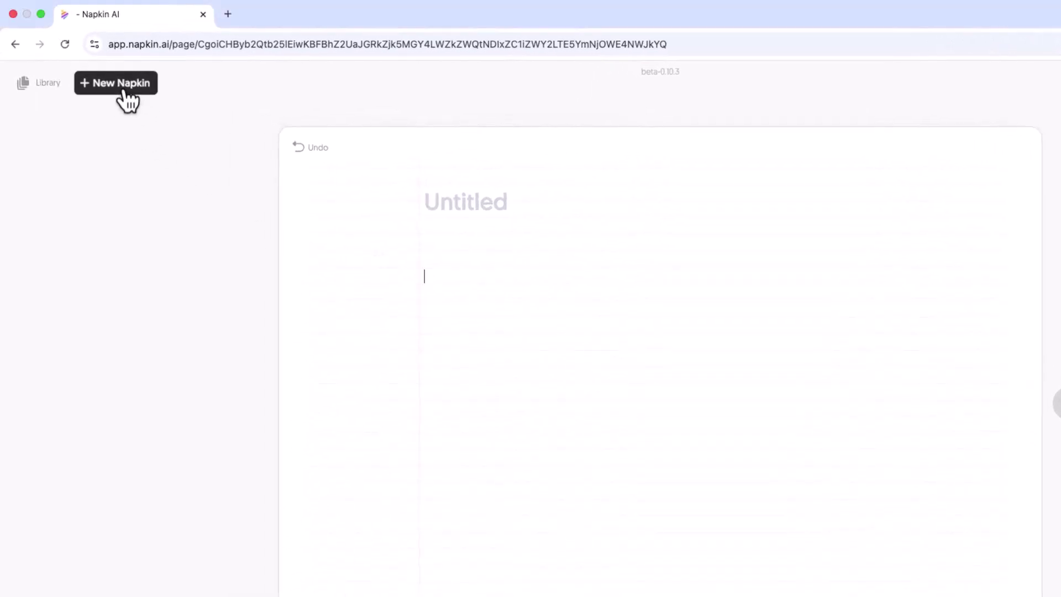
left_click(122, 89)
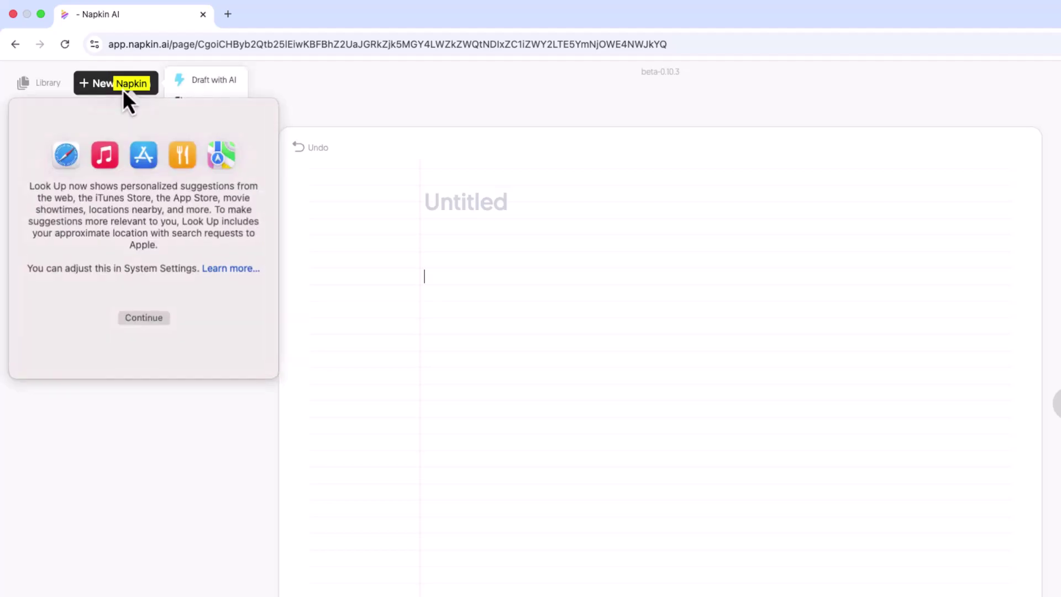
left_click(118, 500)
left_click(123, 103)
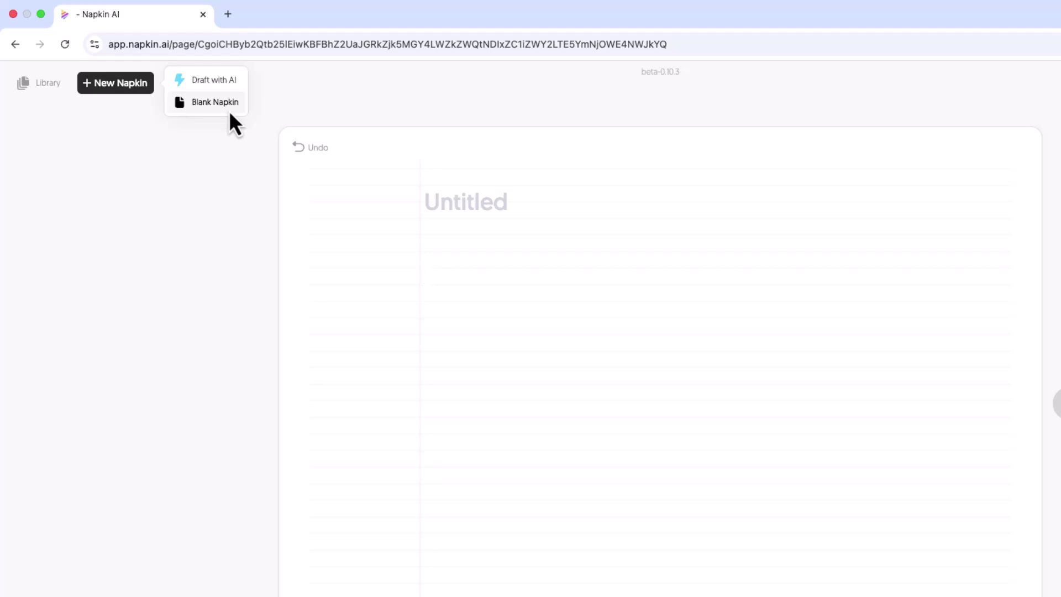
Draft with AI from a prompt on tech-interview best practices at a global IT firm.
left_click(224, 82)
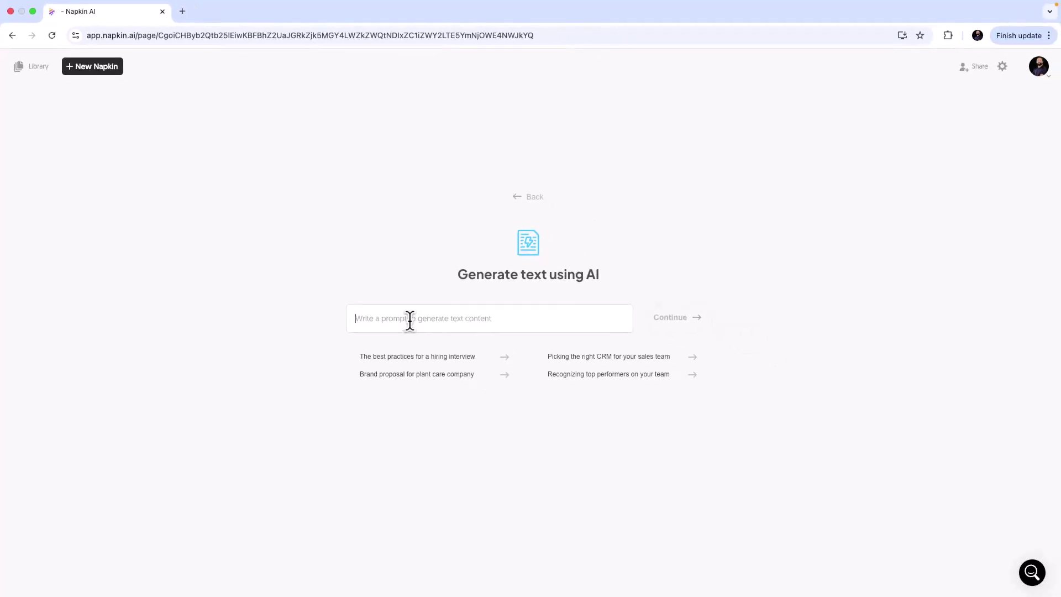
type("Best practises for a candidate for a tech interview")
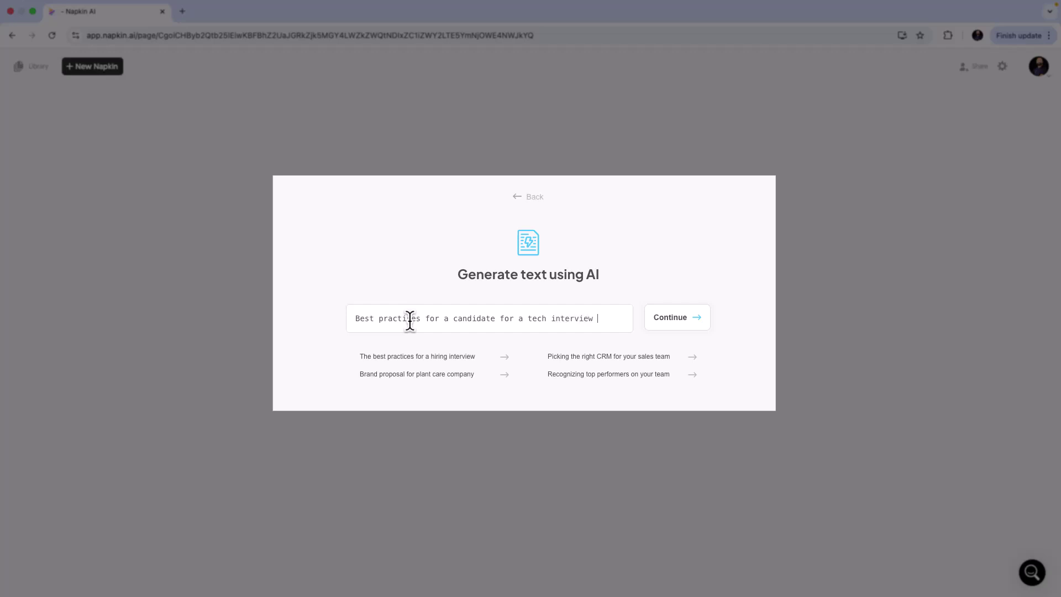
type("ta global IT firm")
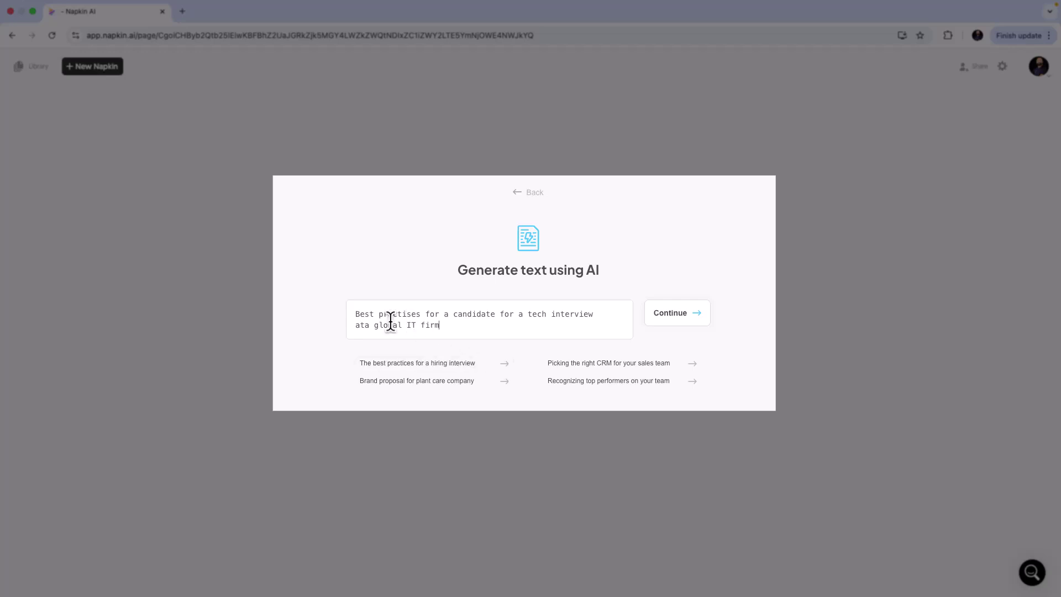
left_click_drag(441, 330, 348, 315)
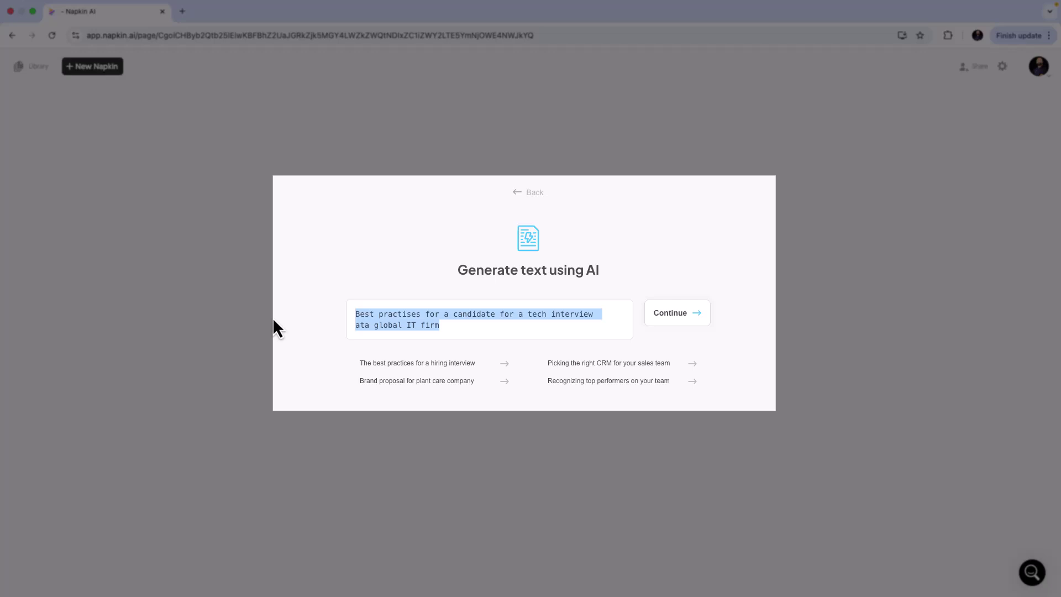
left_click(674, 314)
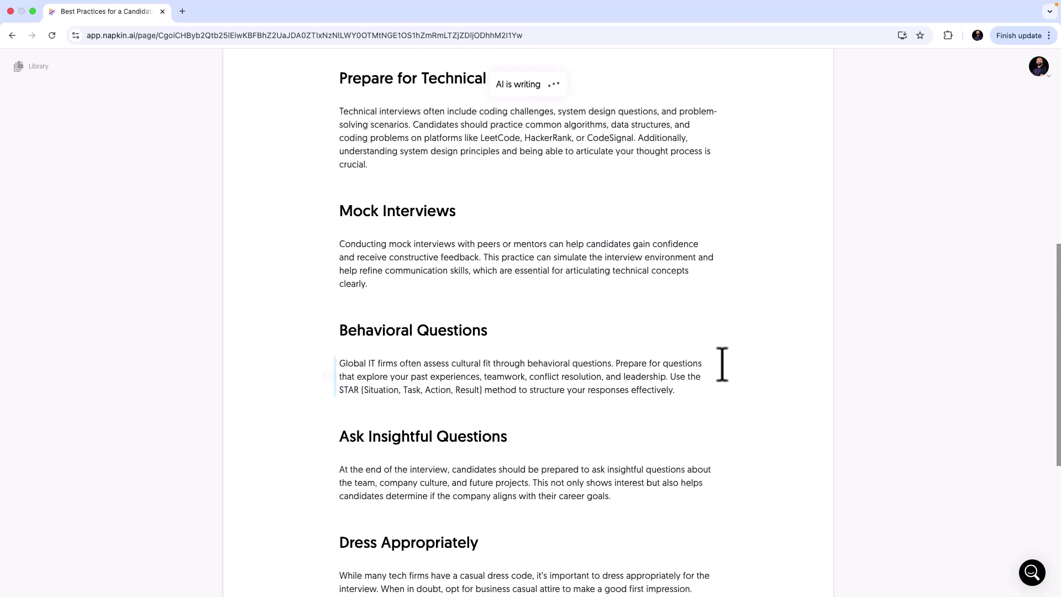
Review the finished draft and select all text from the title through the Conclusion.
scroll(723, 364, "down", 2)
scroll(722, 363, "down", 10)
scroll(722, 364, "down", 4)
scroll(723, 364, "up", 10)
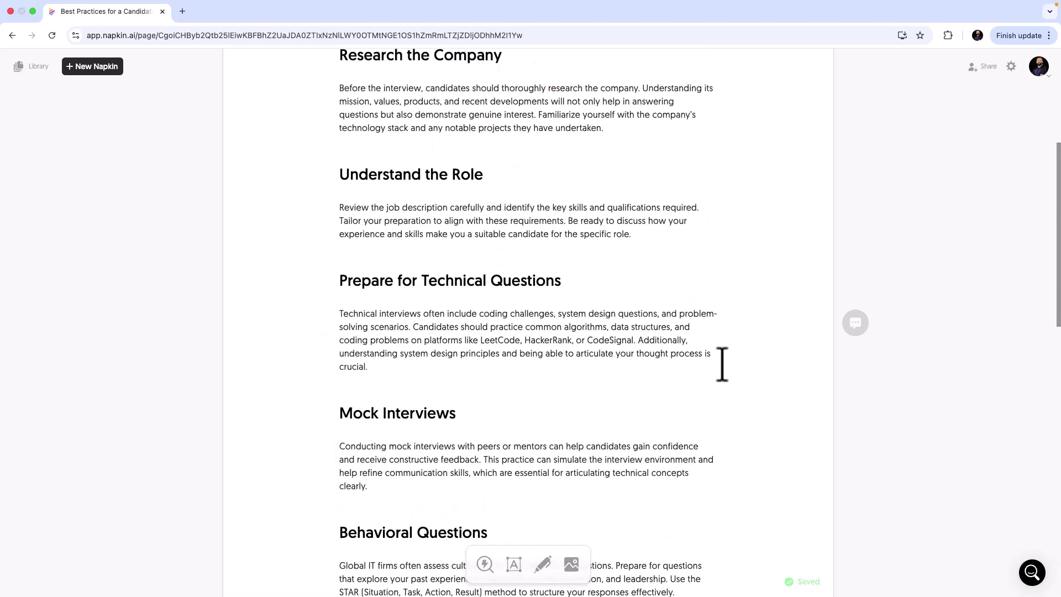
scroll(723, 364, "up", 1)
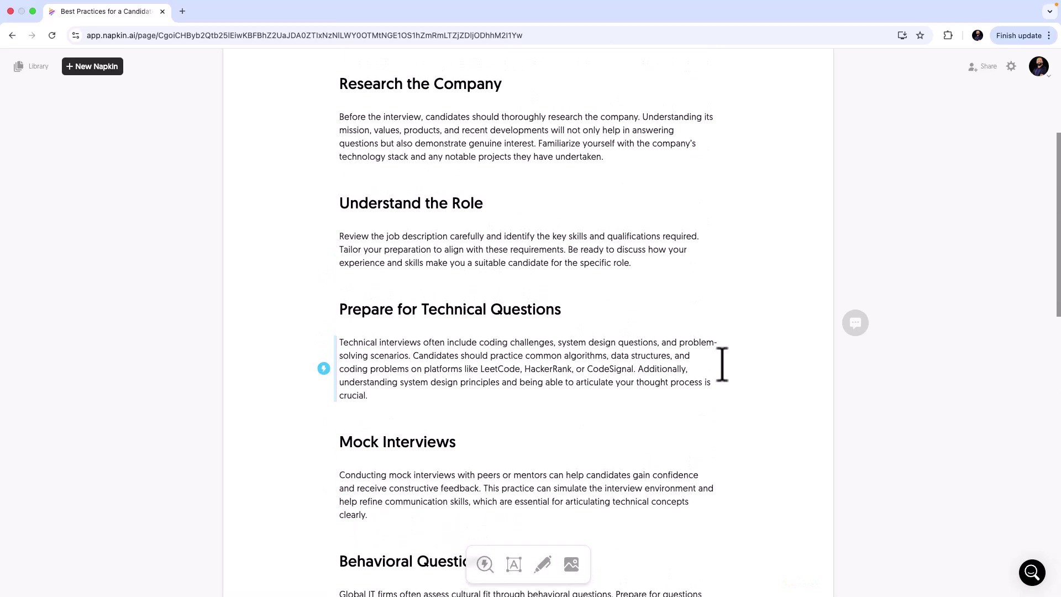
scroll(578, 291, "up", 9)
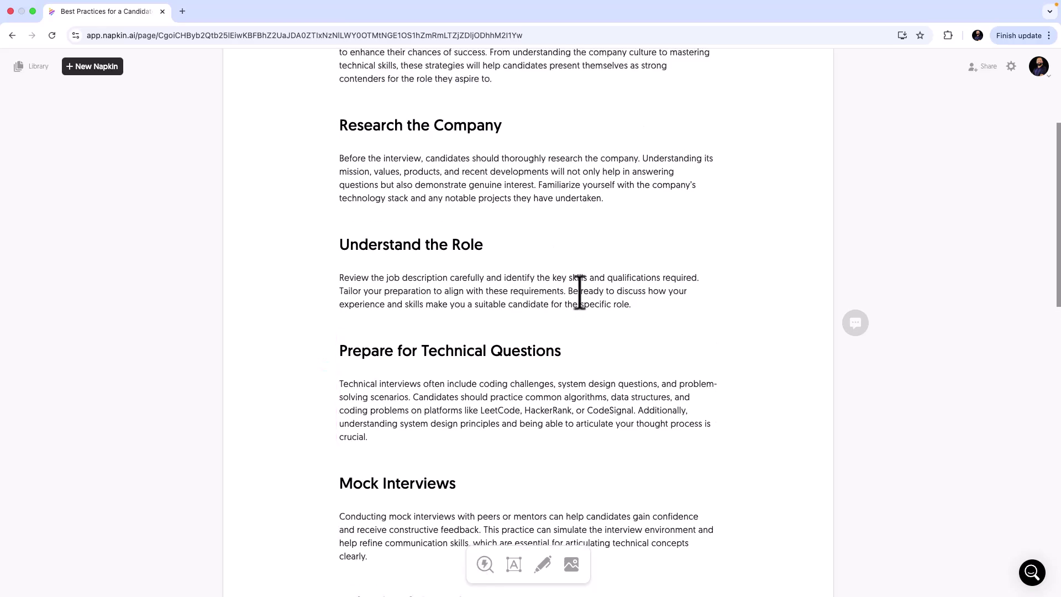
left_click_drag(341, 161, 486, 580)
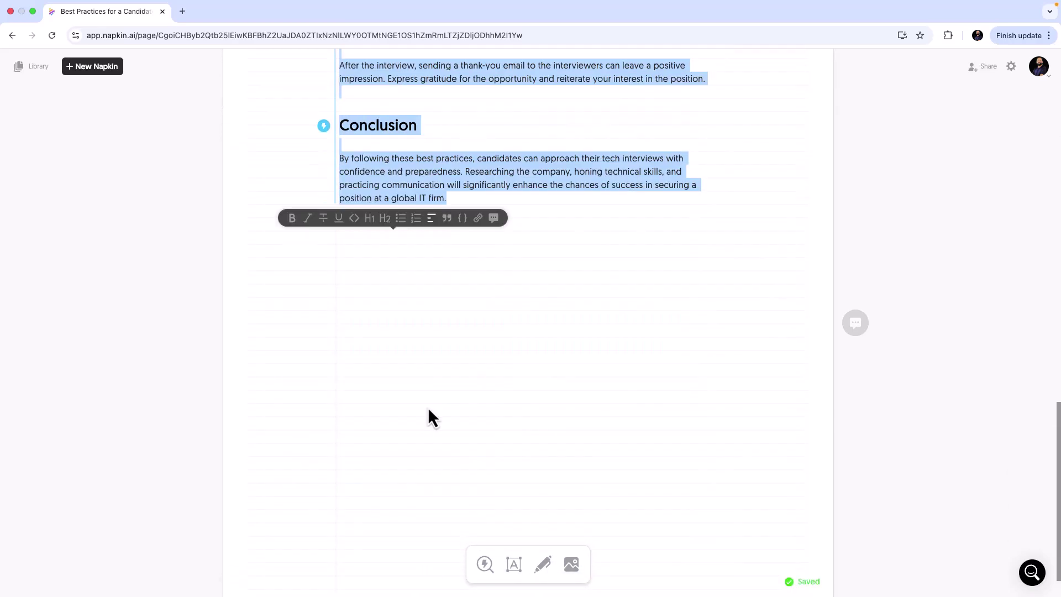
scroll(429, 412, "up", 9)
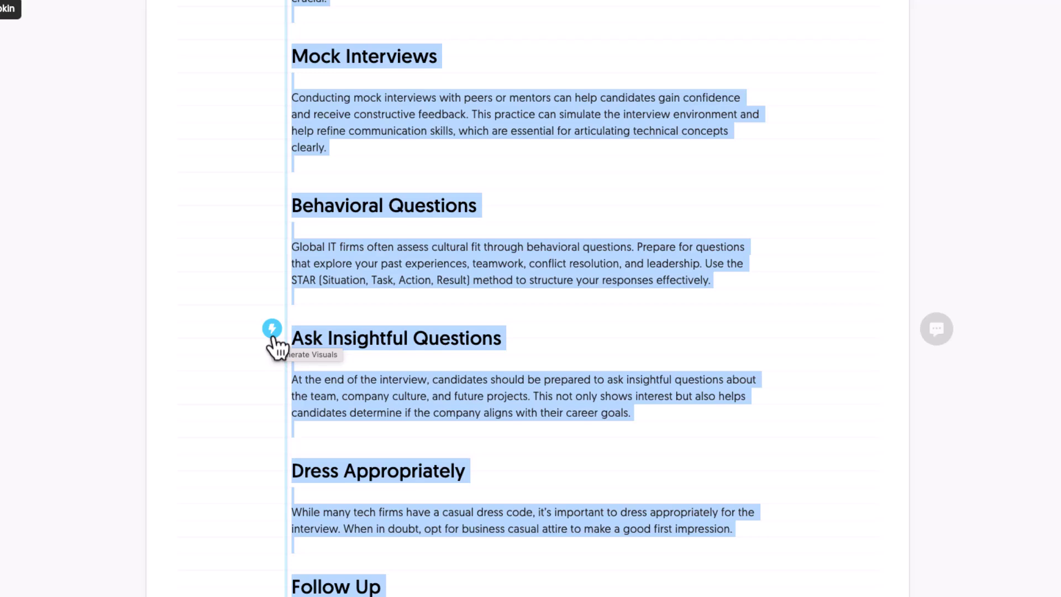
Generate visuals from the selected text and try the mind-map and funnel layouts.
left_click(272, 330)
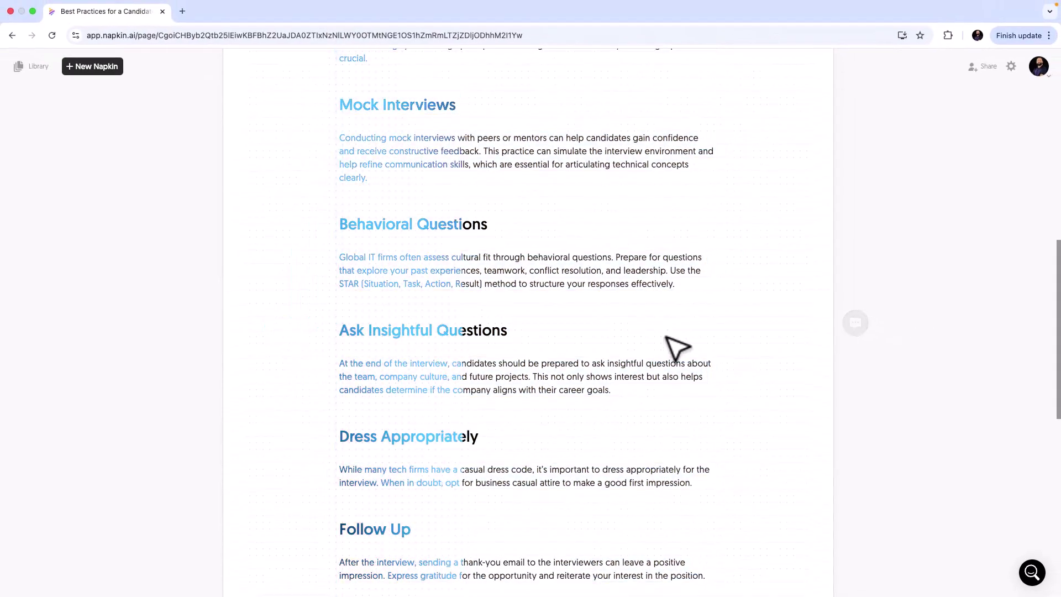
scroll(786, 399, "down", 1)
scroll(786, 399, "down", 10)
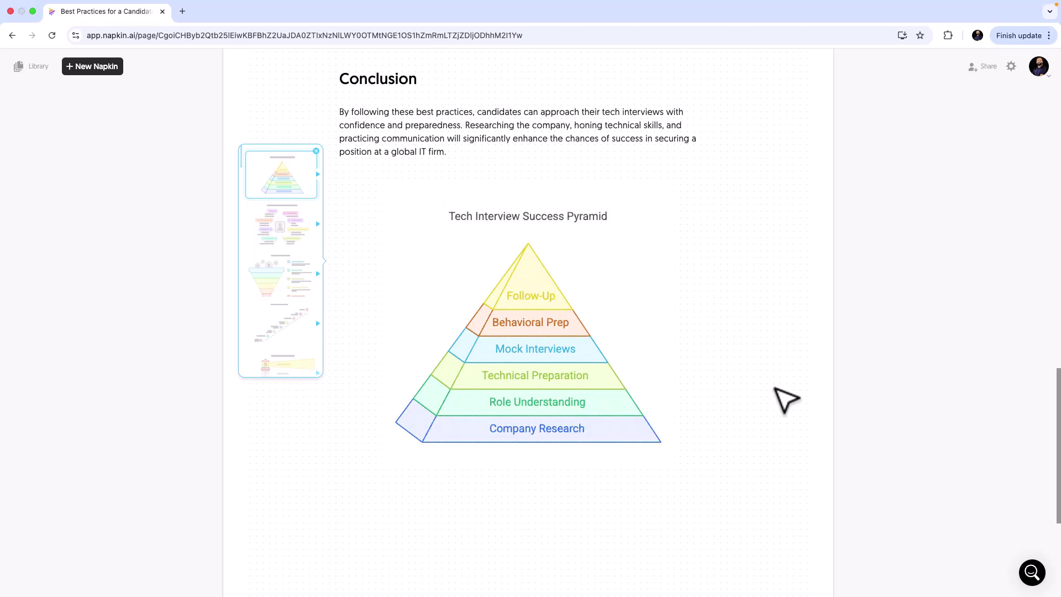
left_click(282, 232)
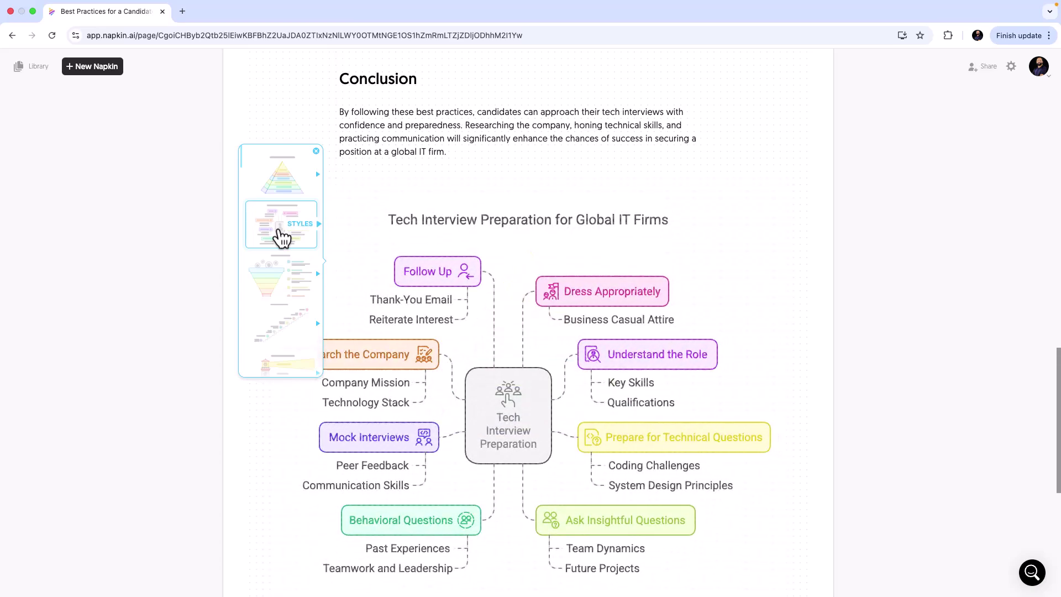
left_click(287, 282)
Step through suggested layouts: lighthouse, horizontal, stacked and labelled funnels, then gears.
key("Down")
key("Down")
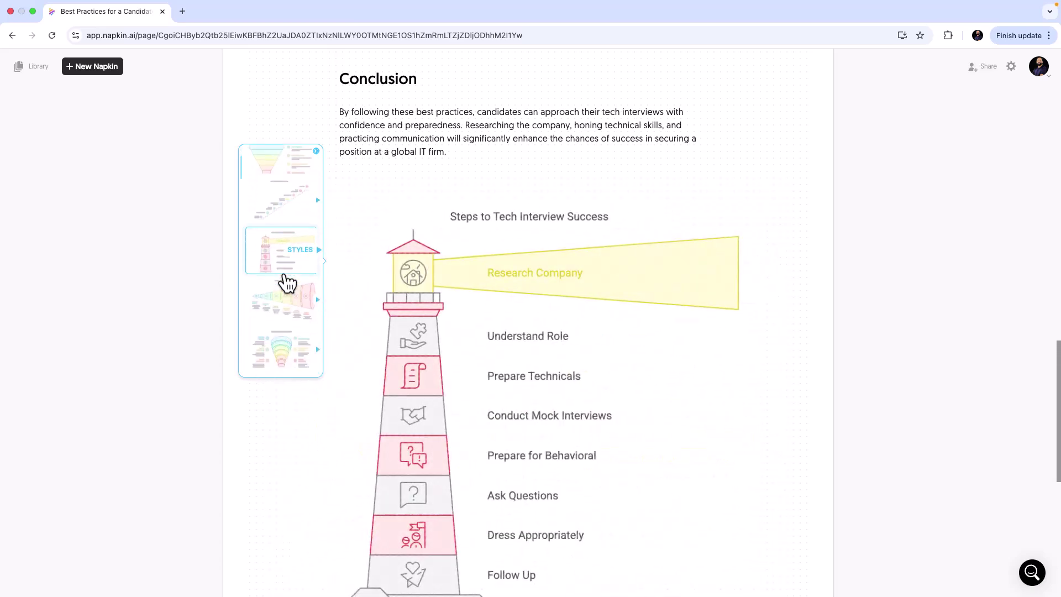
key("Down")
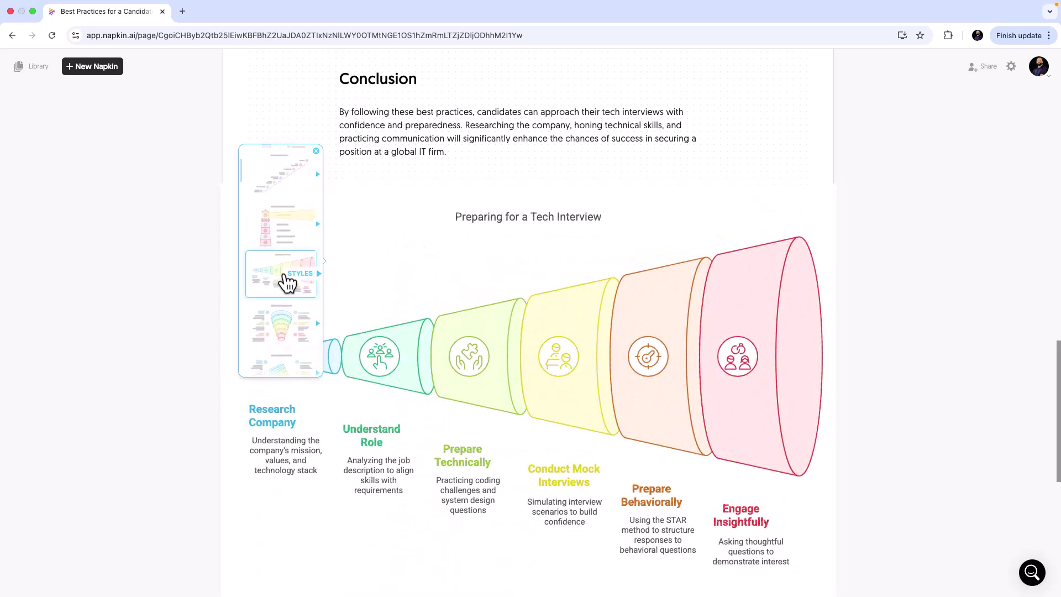
key("Down")
key("Down")
key("Down")
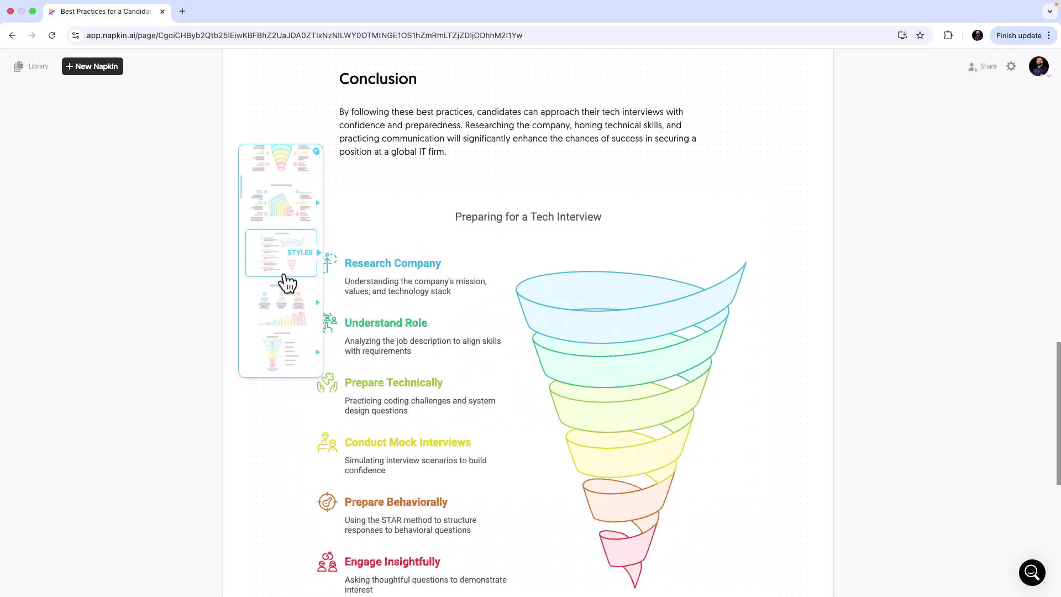
key("Down")
key("Down")
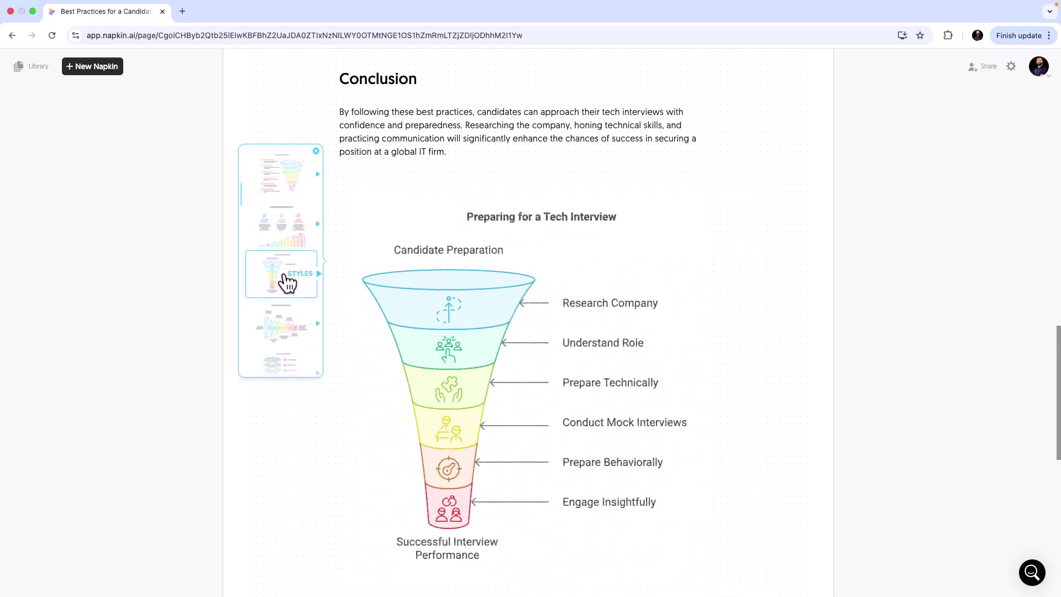
key("Down")
key("Down")
key("Down")
key("Down")
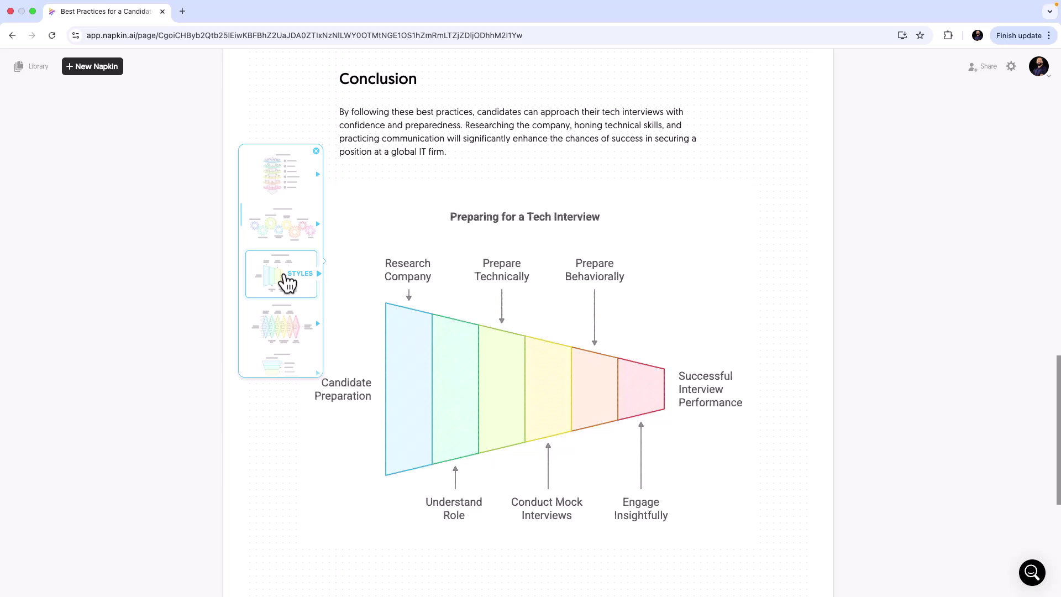
key("Up")
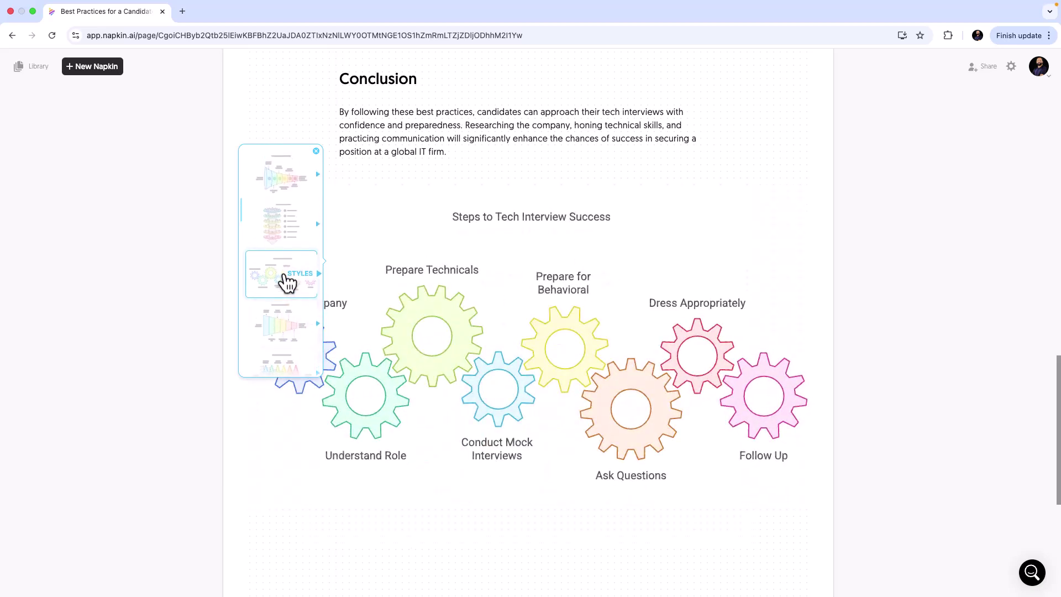
Preview the gears style variants, then apply the mind-map design to the visual.
left_click(322, 285)
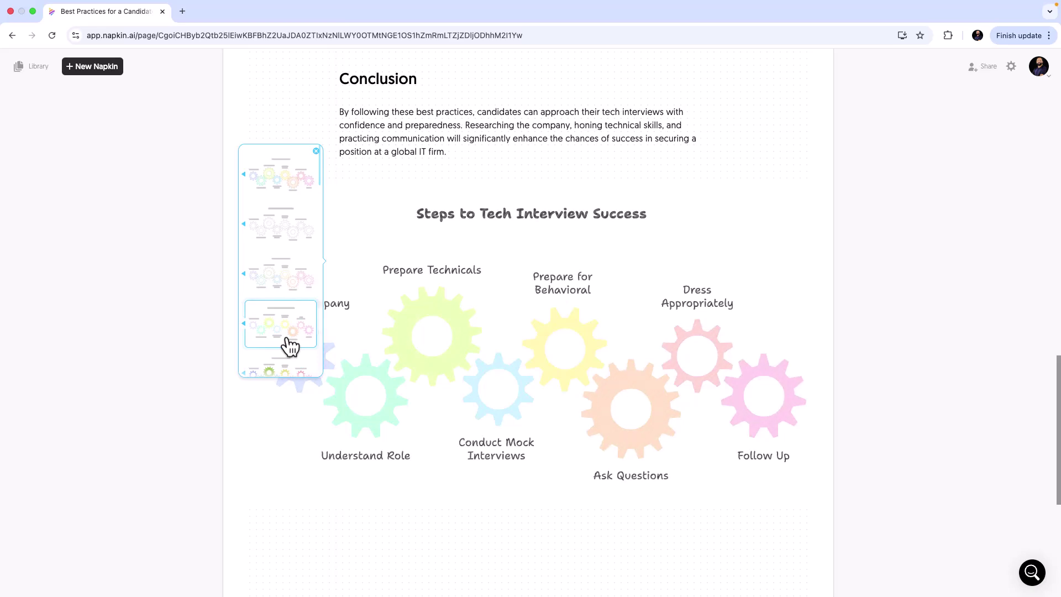
left_click(243, 276)
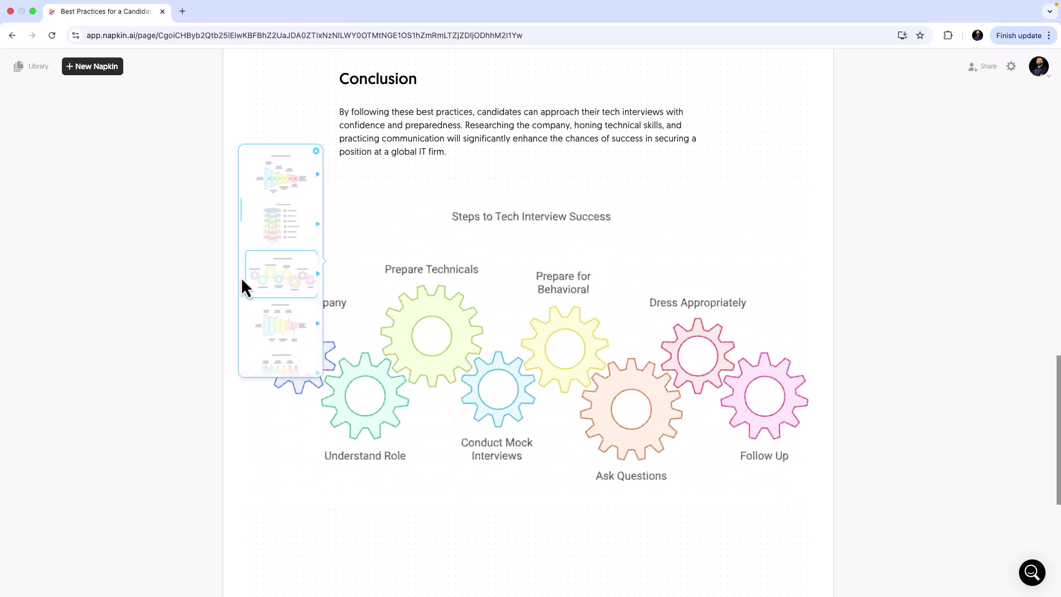
scroll(277, 287, "down", 3)
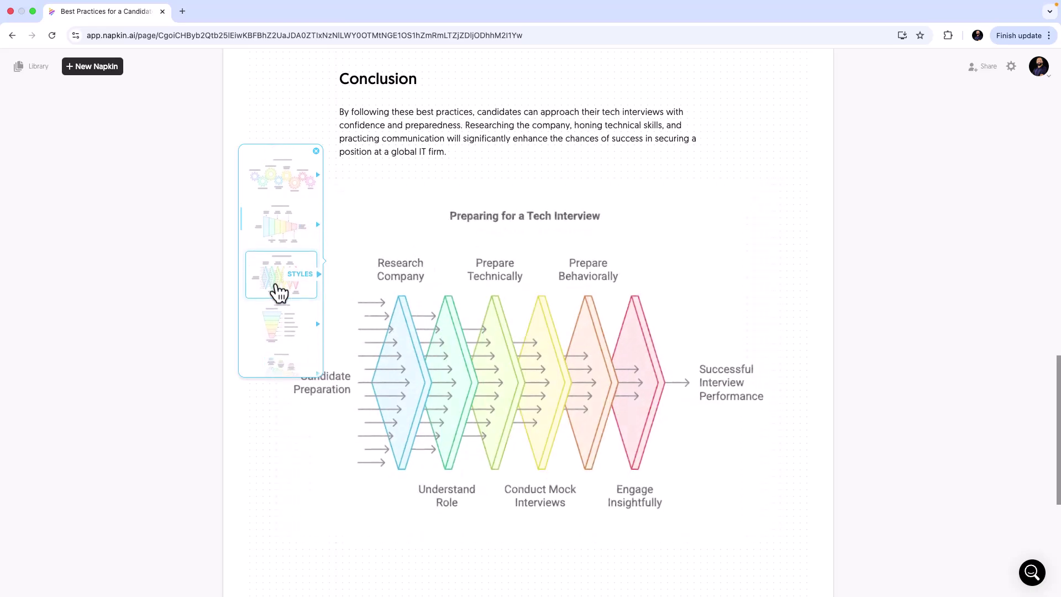
scroll(280, 293, "down", 3)
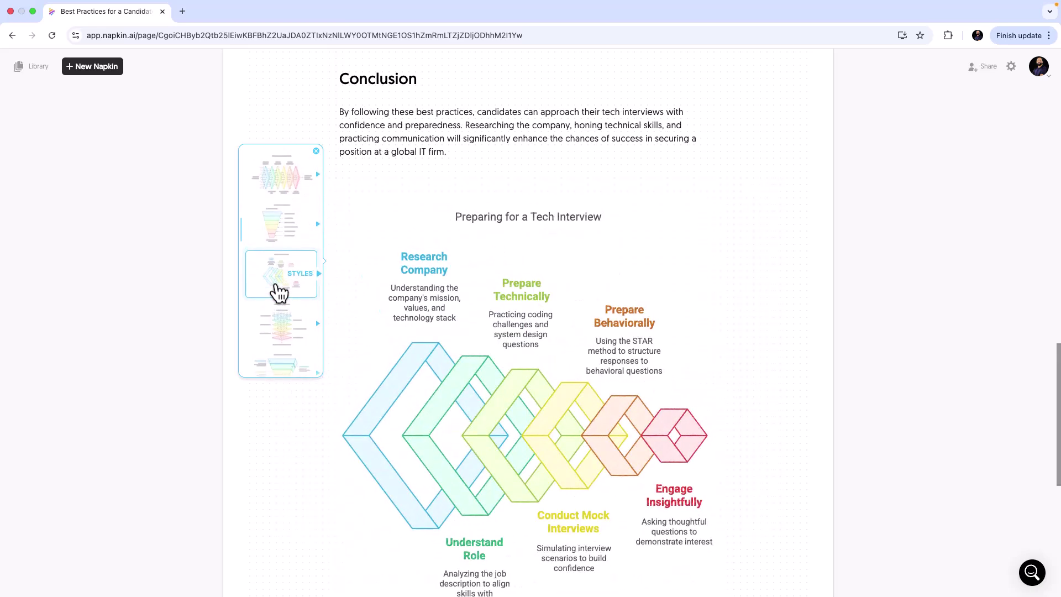
scroll(279, 293, "down", 2)
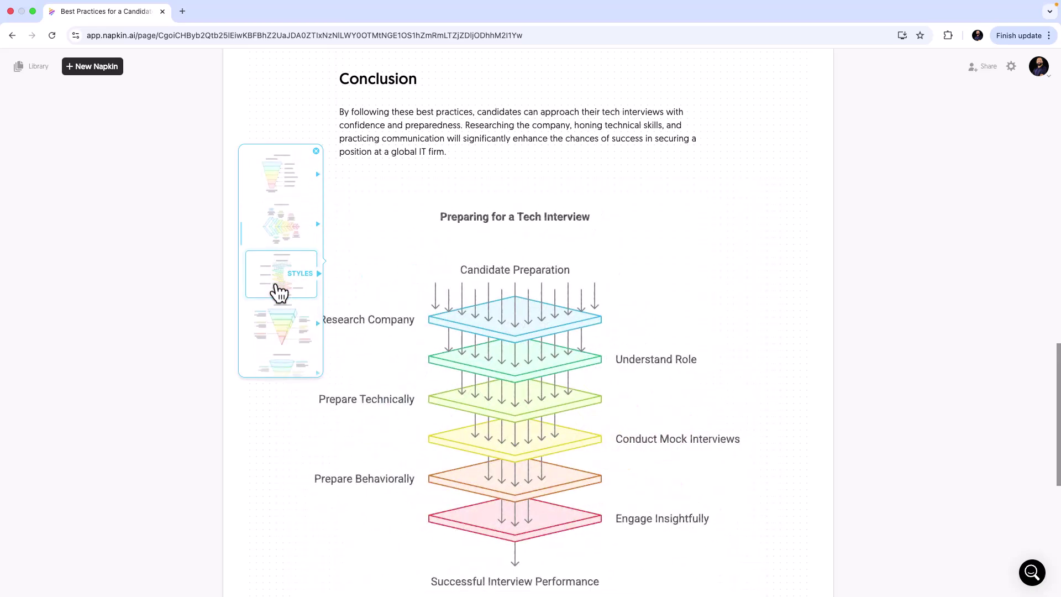
scroll(280, 292, "down", 4)
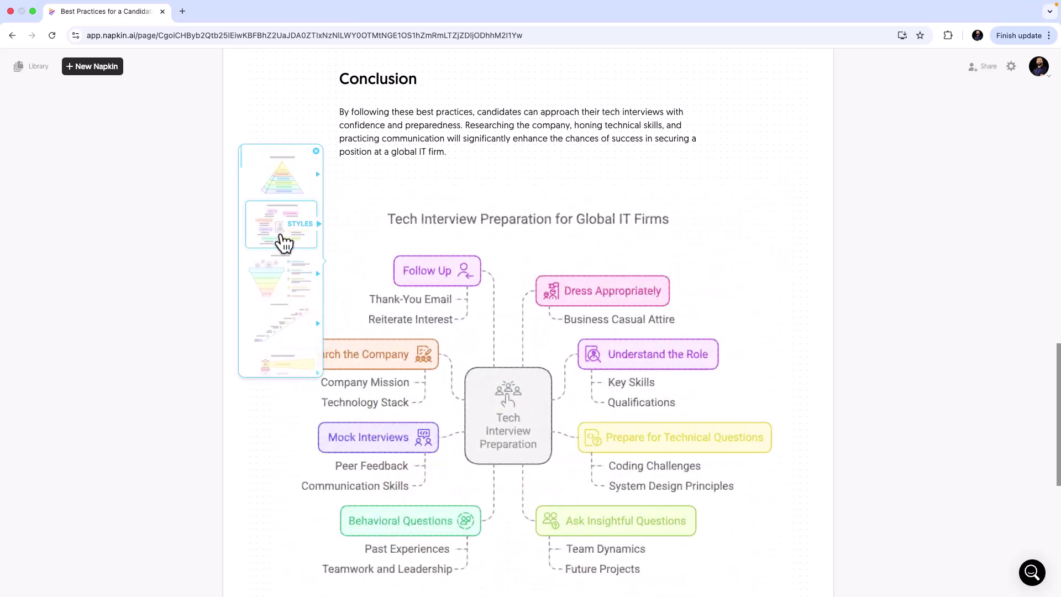
scroll(284, 244, "right", 1)
left_click(284, 243)
Confirm the mind-map design and export it as a PNG saved to Downloads.
left_click(687, 227)
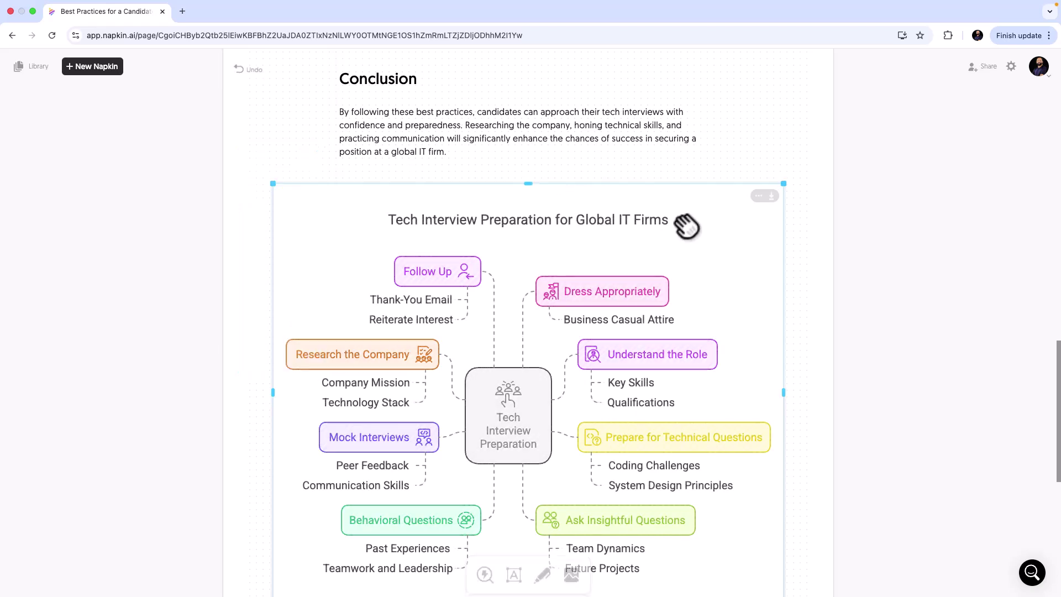
scroll(821, 334, "down", 3)
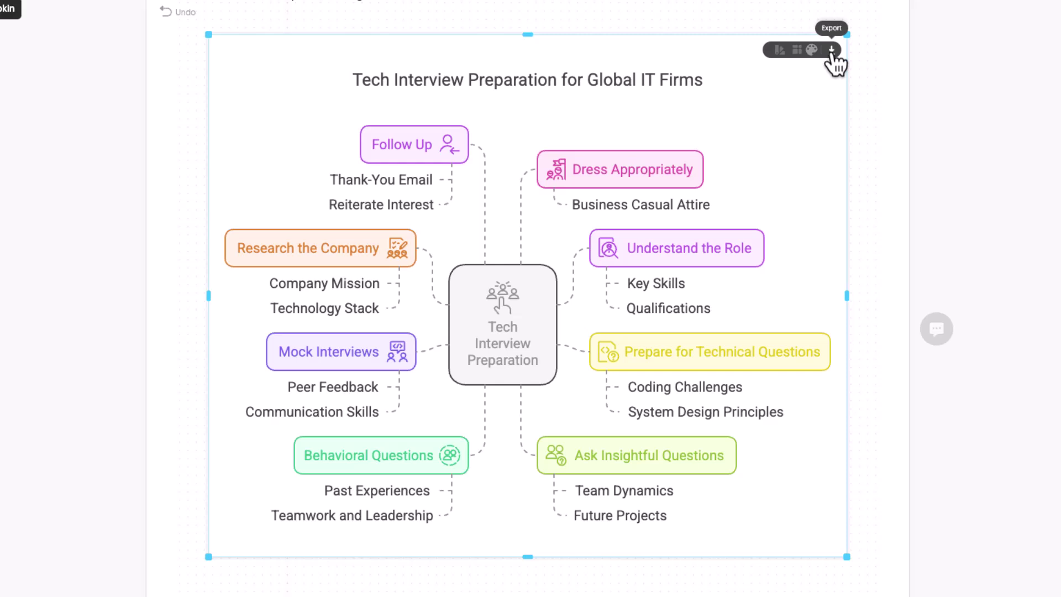
left_click(832, 51)
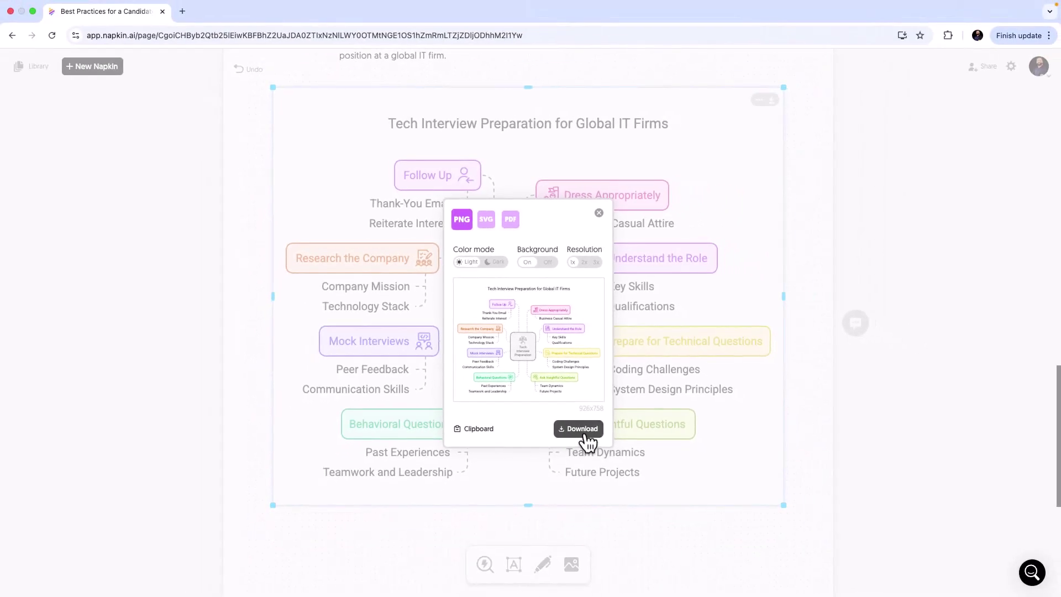
left_click(581, 429)
left_click(718, 435)
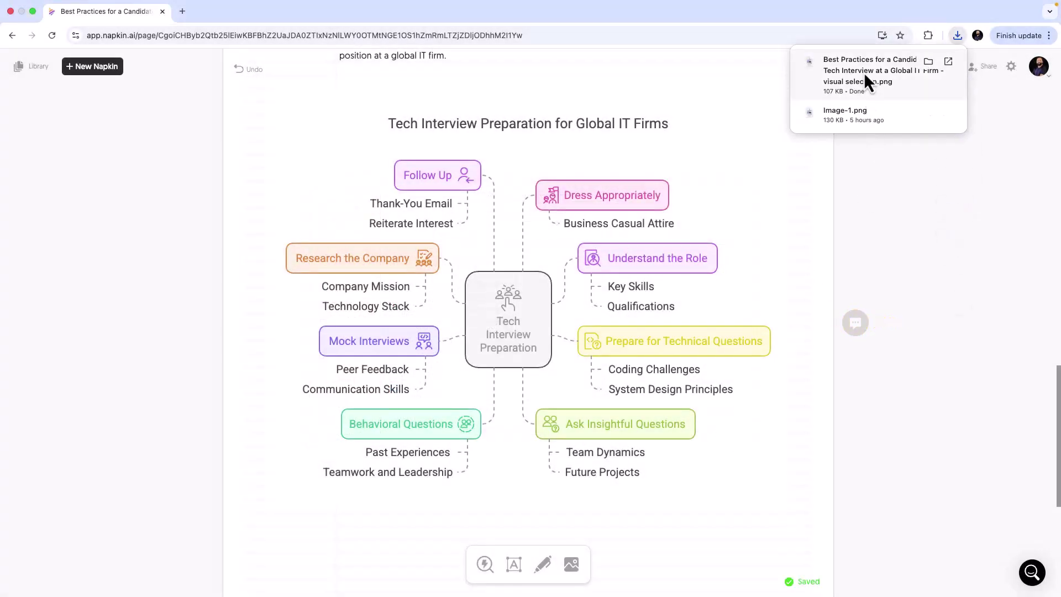
Open the downloaded PNG full screen in Preview, then switch back to the Napkin page.
left_click(864, 72)
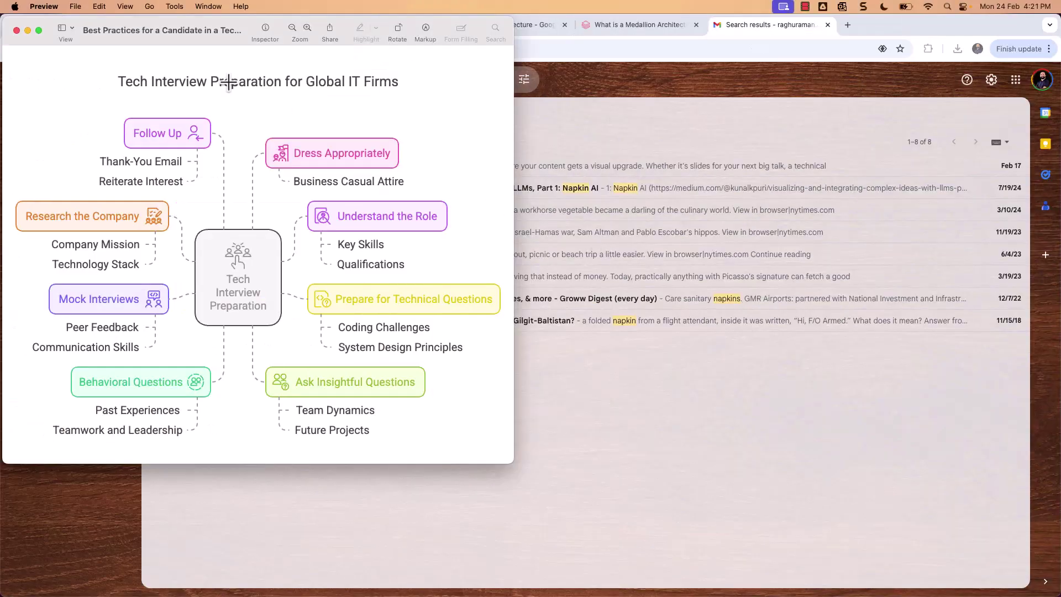
left_click(38, 30)
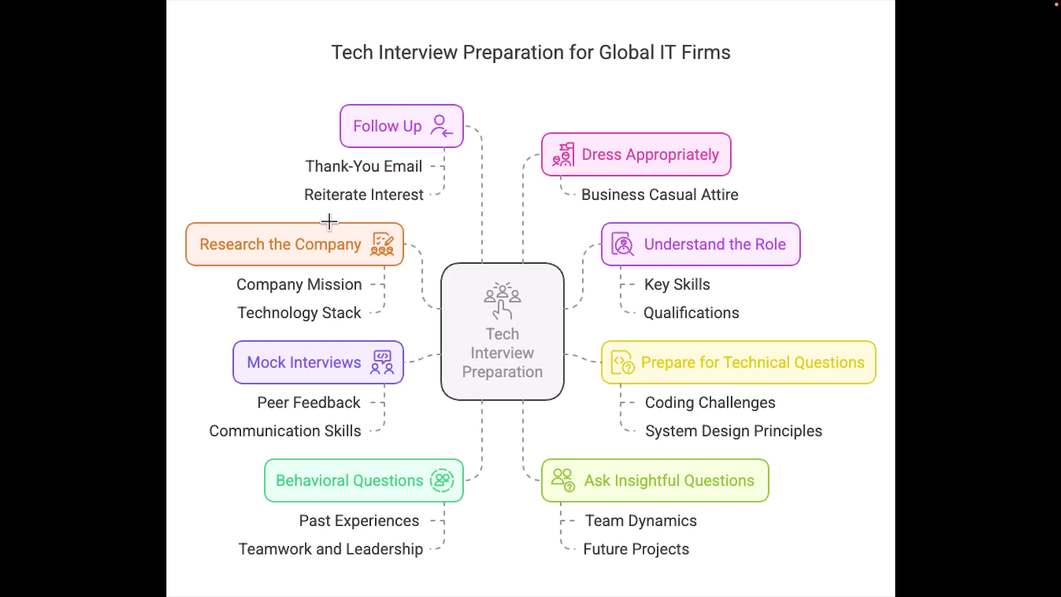
key("ctrl+Right")
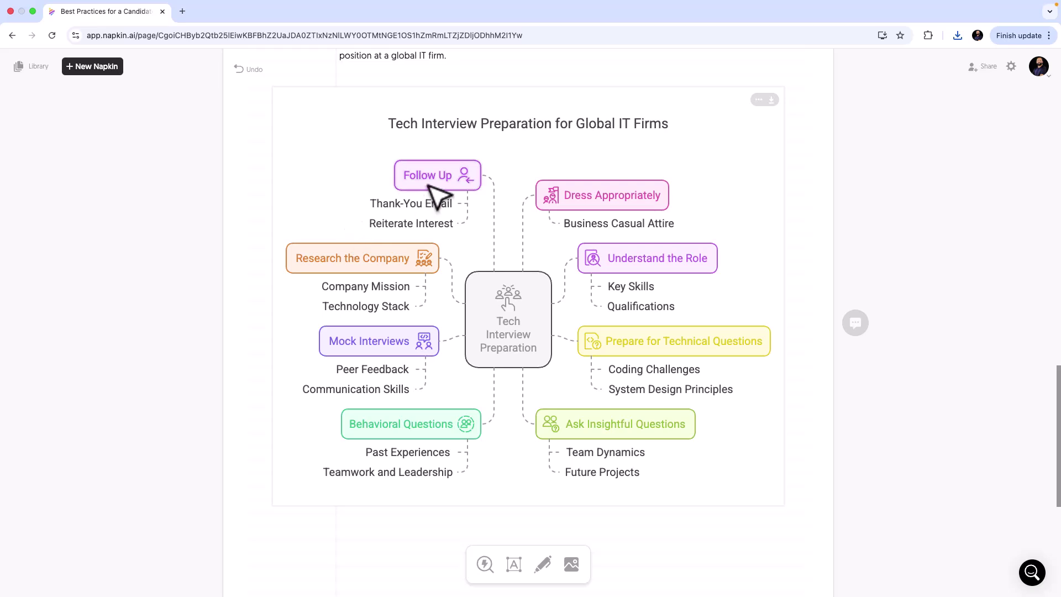
left_click(431, 186)
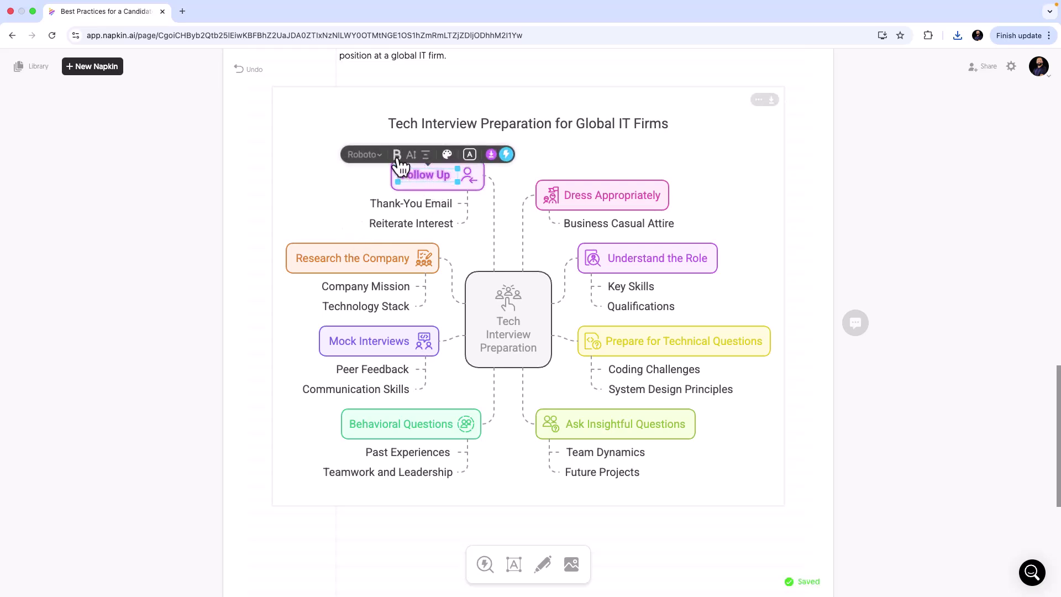
mouse_move(474, 160)
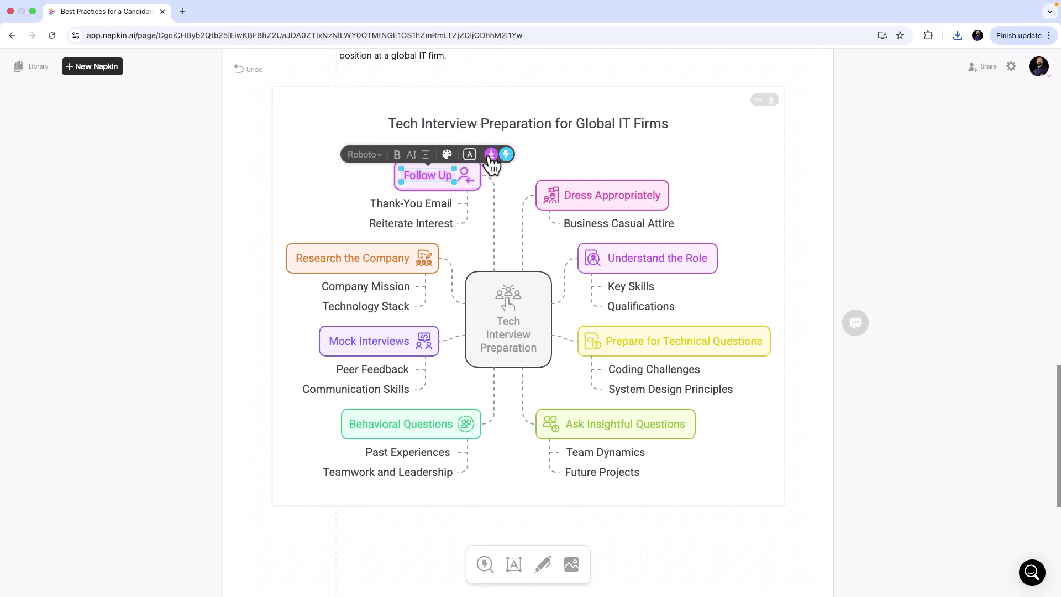
mouse_move(374, 166)
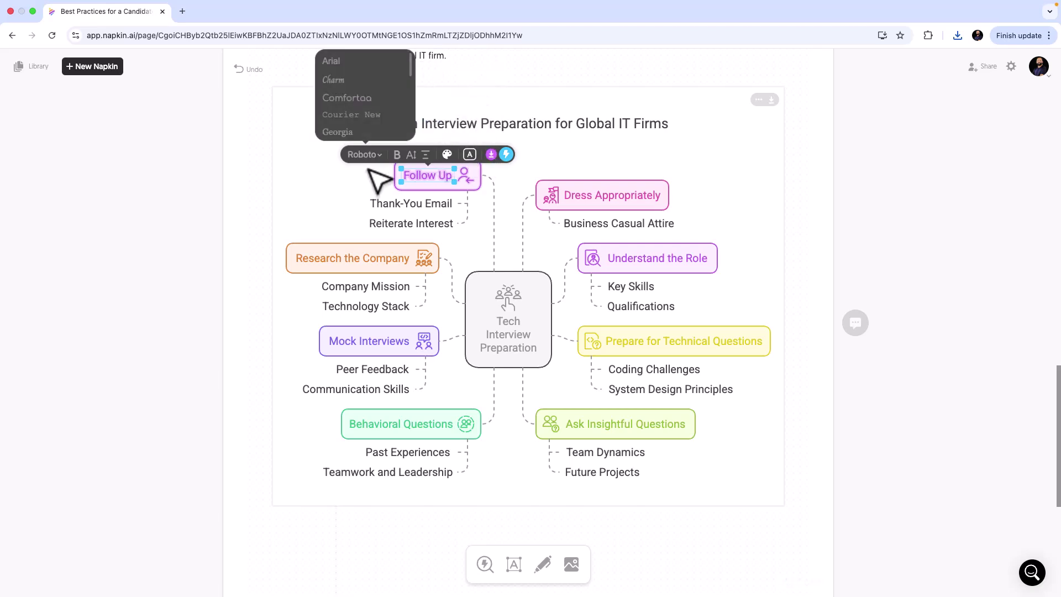
left_click(367, 206)
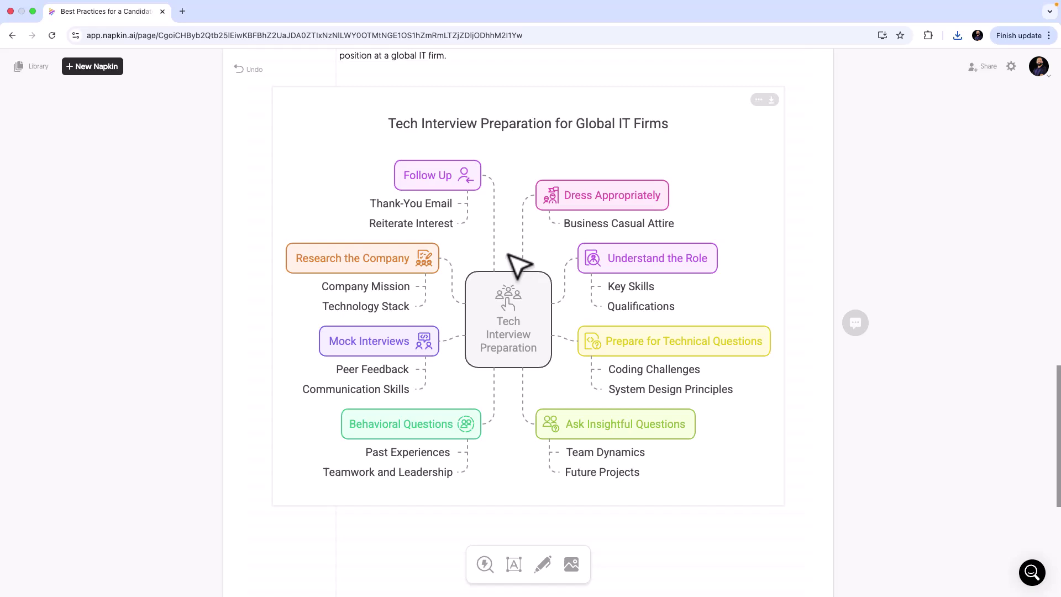
scroll(277, 220, "up", 20)
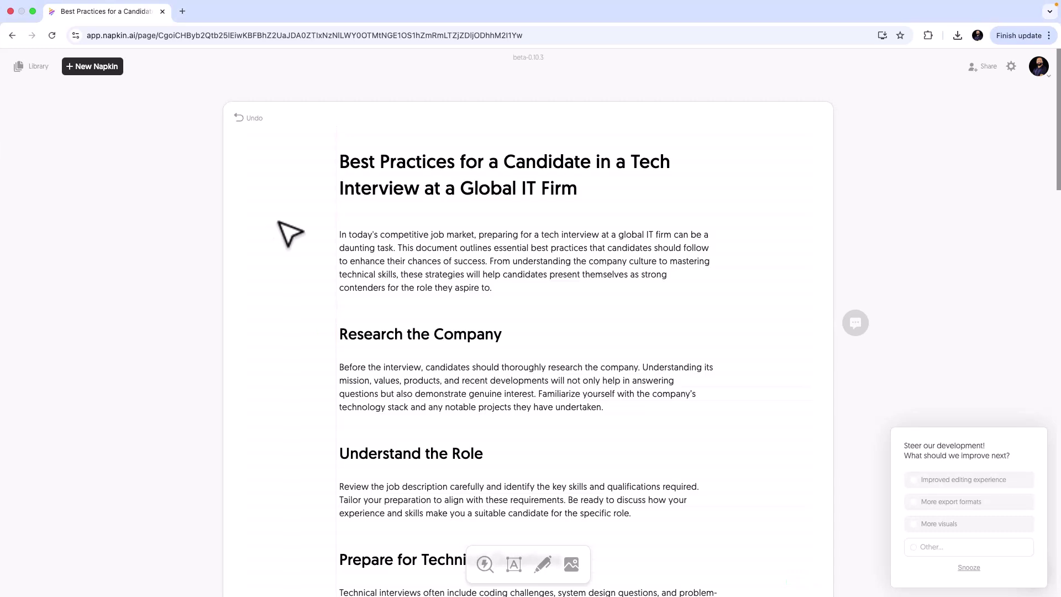
Draft a new AI napkin from the prompt 'I would like to have a Mysq,l database manntenance guide'.
left_click(97, 74)
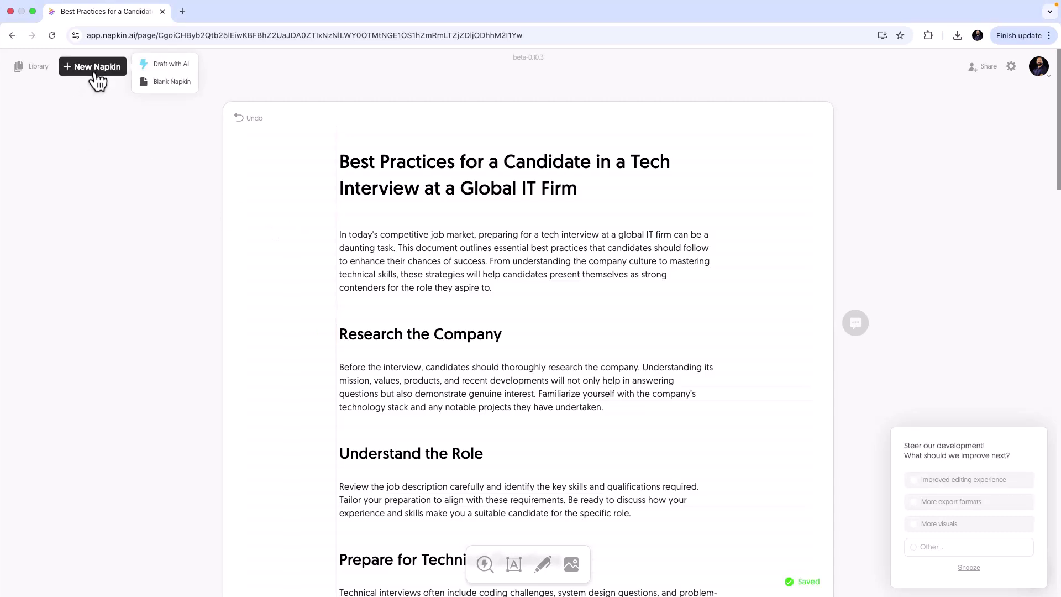
left_click(169, 64)
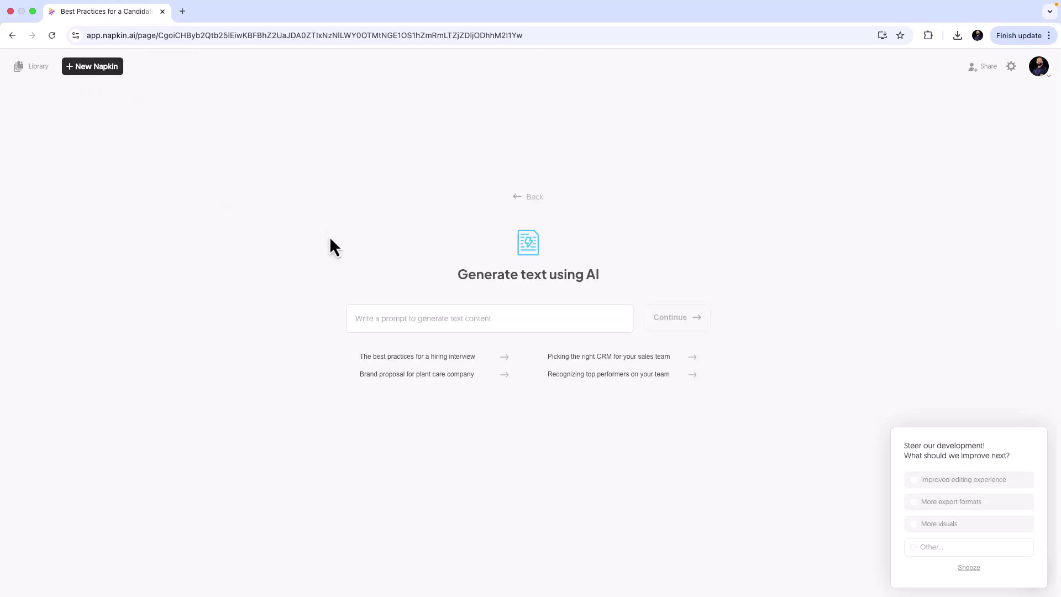
left_click(370, 330)
type("I wo")
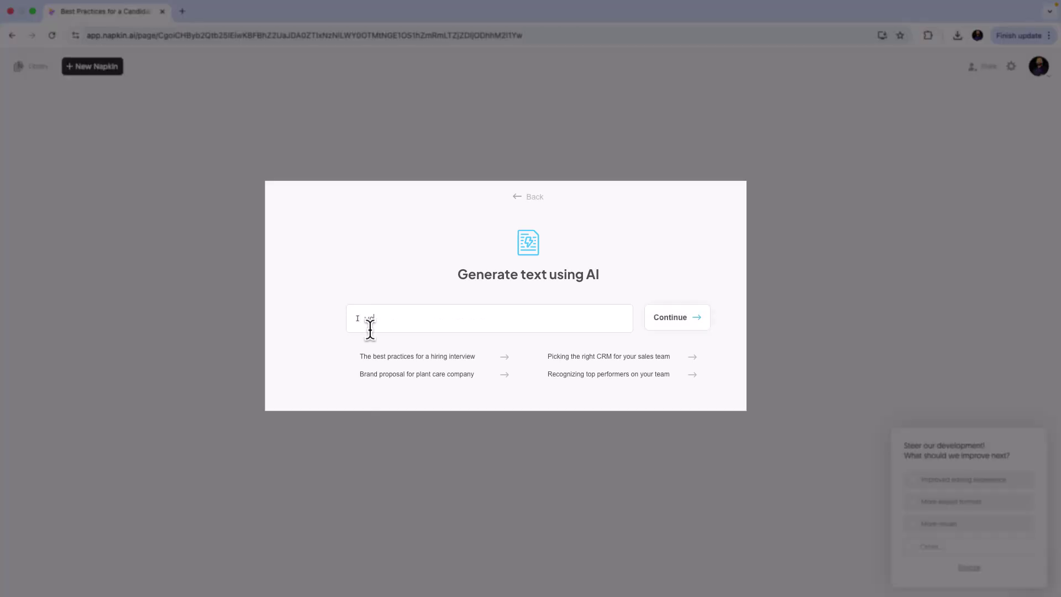
type("uld like to")
type(" have a Mys")
type("q,")
type("l database ")
type("man")
type("ntenan")
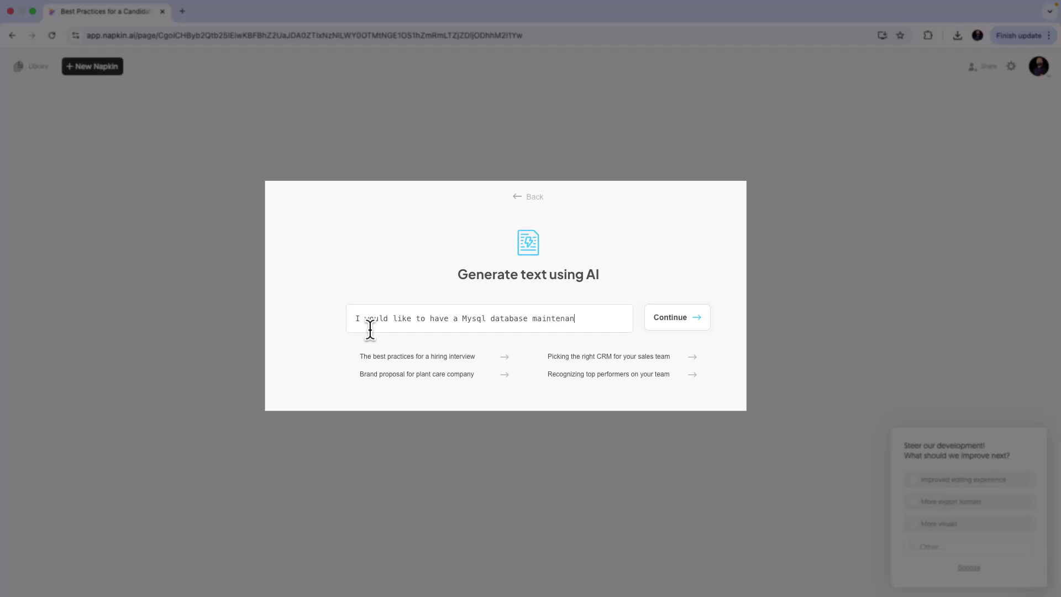
type("ce guide")
left_click(671, 313)
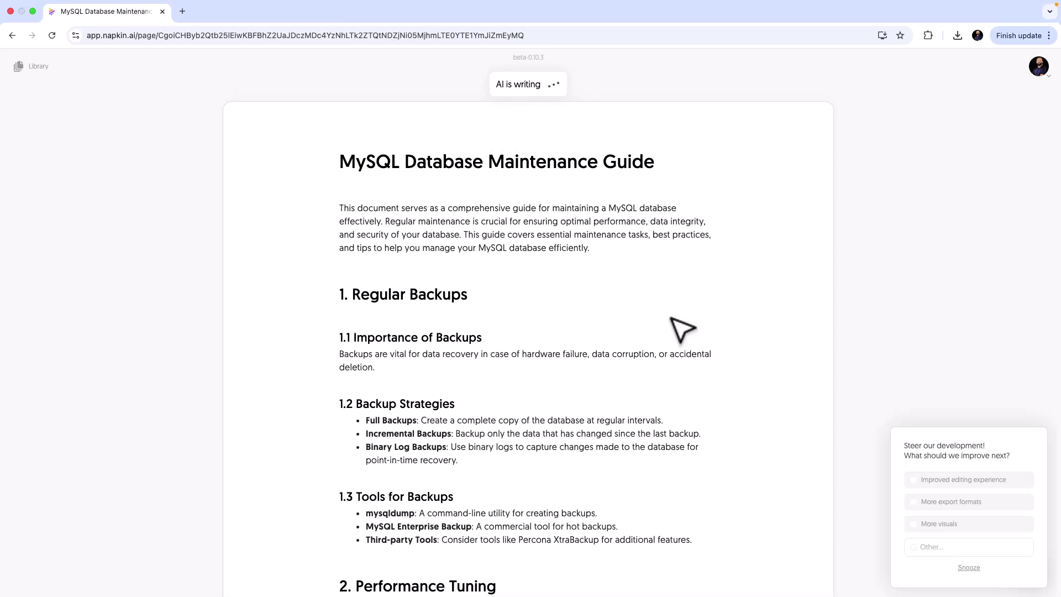
Scroll through the finished MySQL Database Maintenance Guide to review its sections.
scroll(671, 318, "down", 8)
scroll(670, 318, "down", 12)
scroll(670, 318, "down", 12)
scroll(671, 318, "down", 6)
scroll(670, 318, "up", 5)
scroll(671, 317, "up", 15)
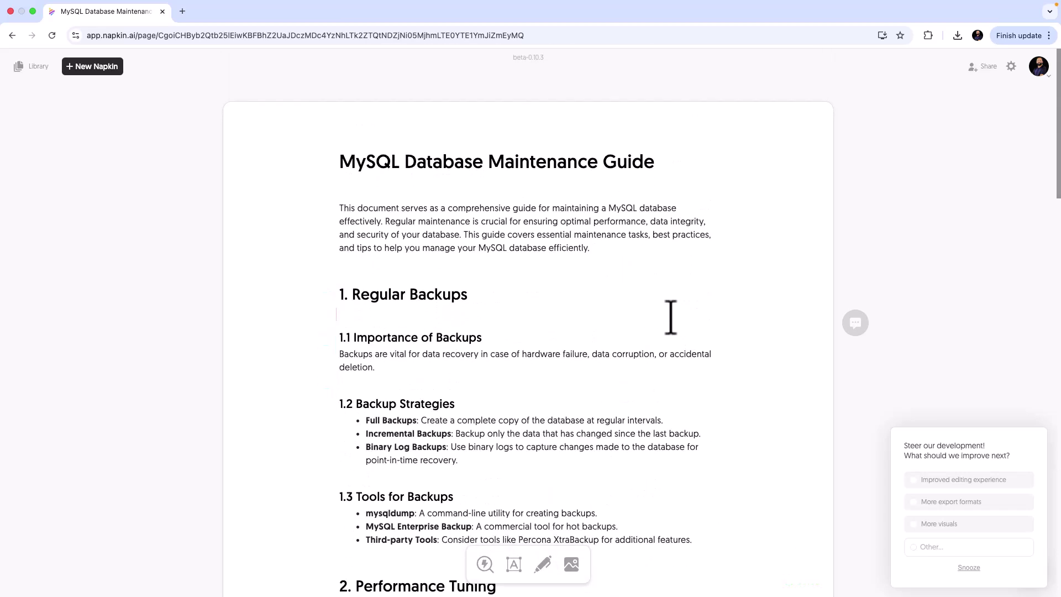
scroll(671, 317, "down", 20)
scroll(671, 317, "up", 17)
scroll(670, 318, "up", 1)
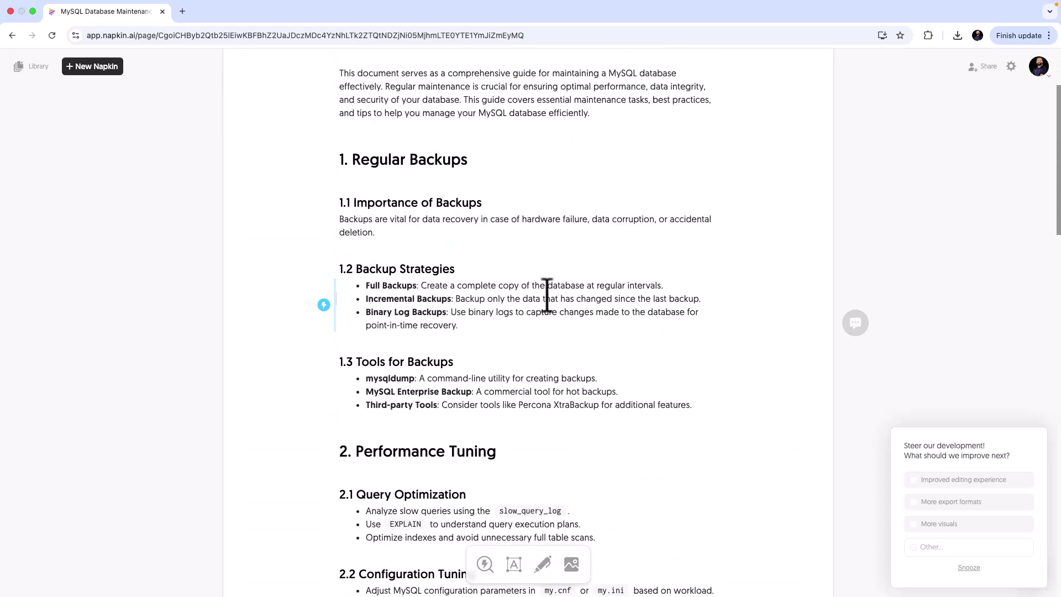
Select all the guide text and generate the MySQL Maintenance Hierarchy visual from it.
key("super+a")
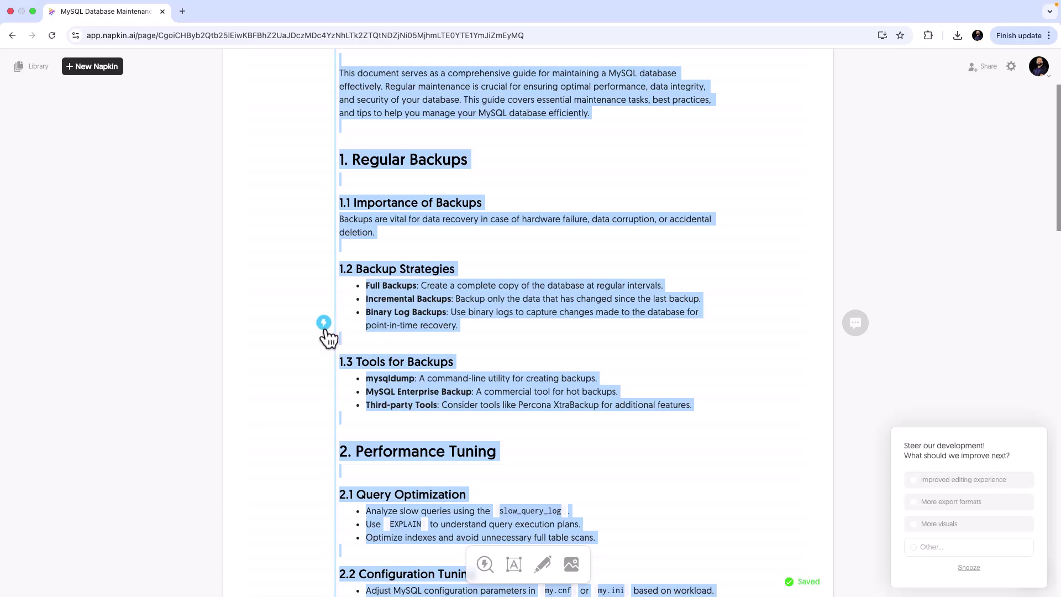
left_click(326, 331)
scroll(645, 396, "down", 8)
scroll(644, 387, "down", 20)
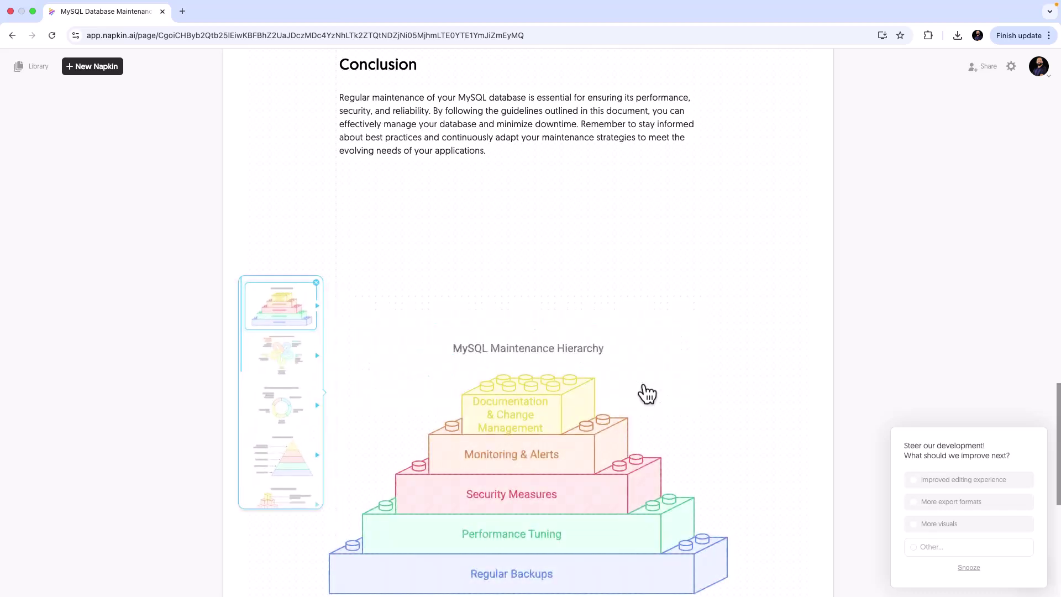
scroll(646, 393, "down", 3)
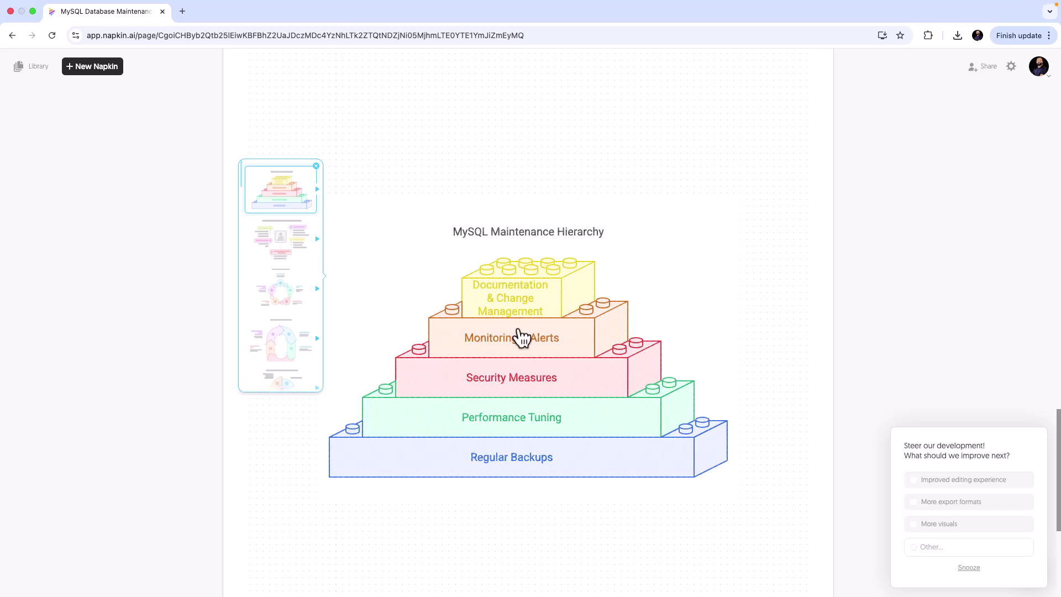
Switch the MySQL visual from mind-map to the five-arrow maintenance cycle layout and list its colour variants.
left_click(285, 249)
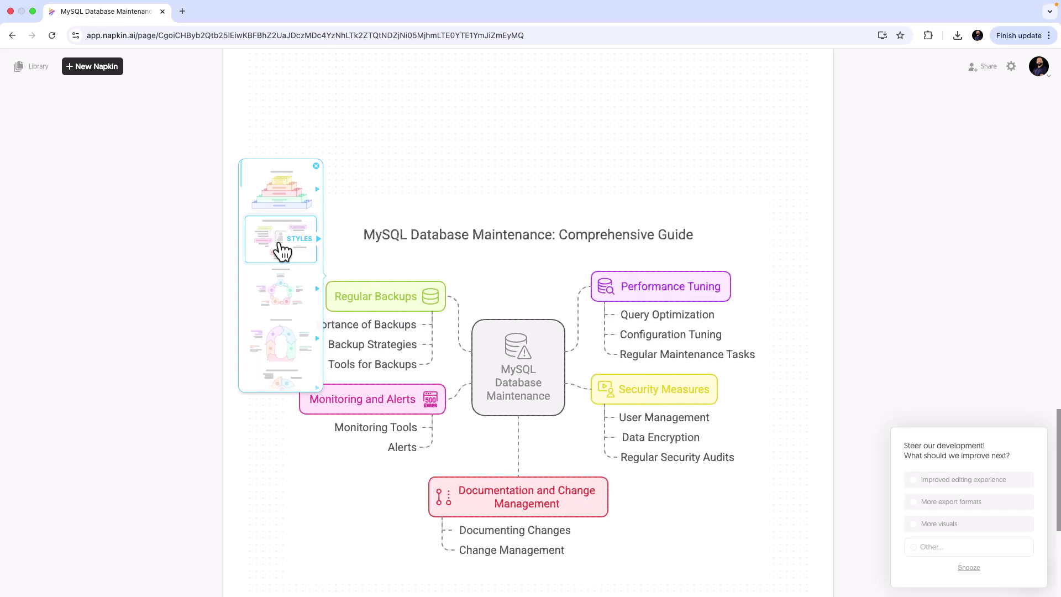
left_click(284, 298)
scroll(285, 299, "down", 1)
scroll(367, 237, "down", 3)
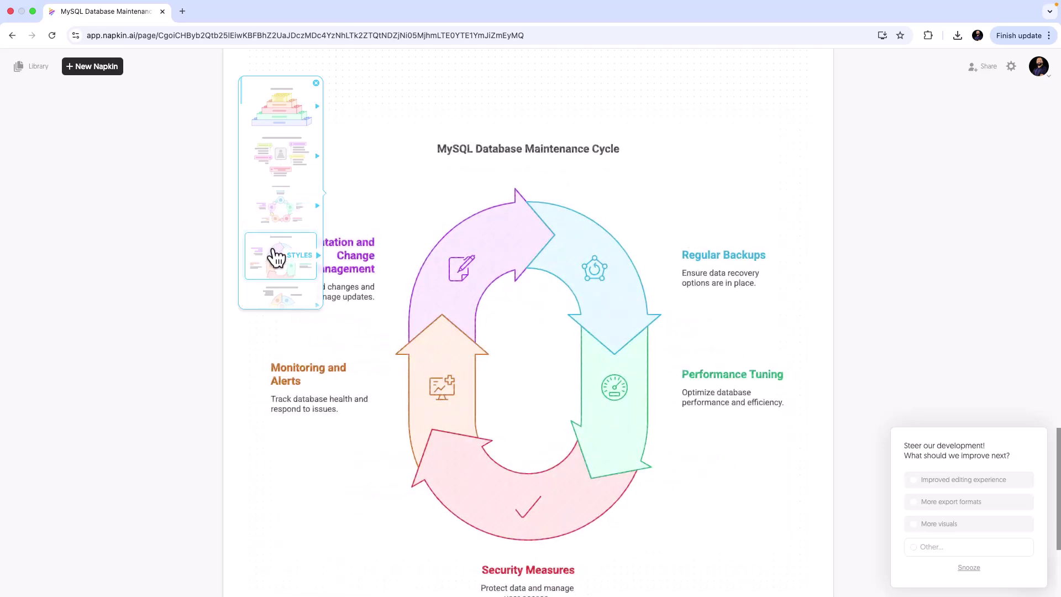
scroll(277, 256, "down", 2)
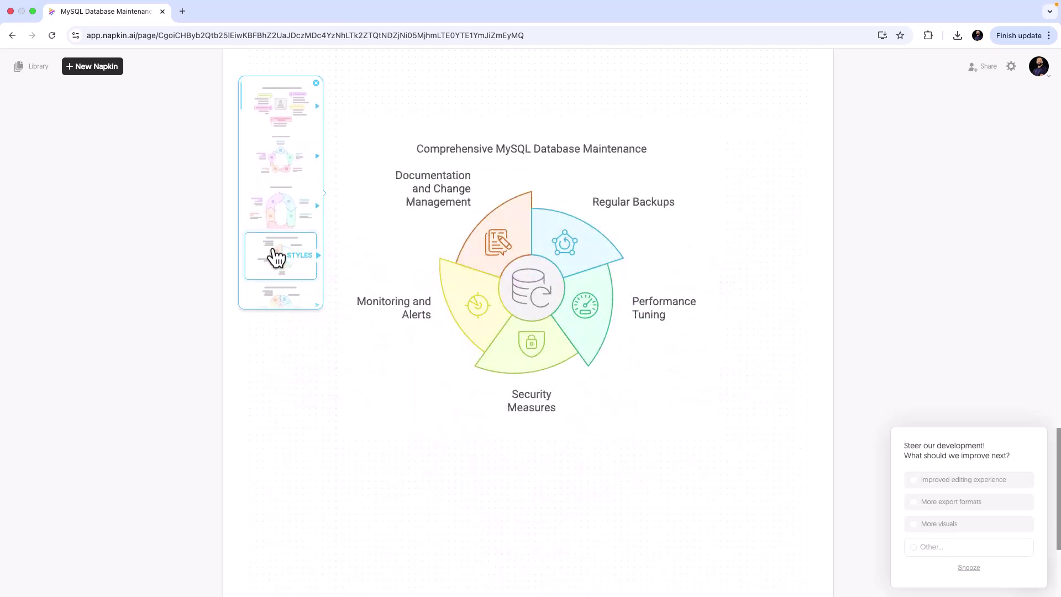
scroll(276, 256, "down", 3)
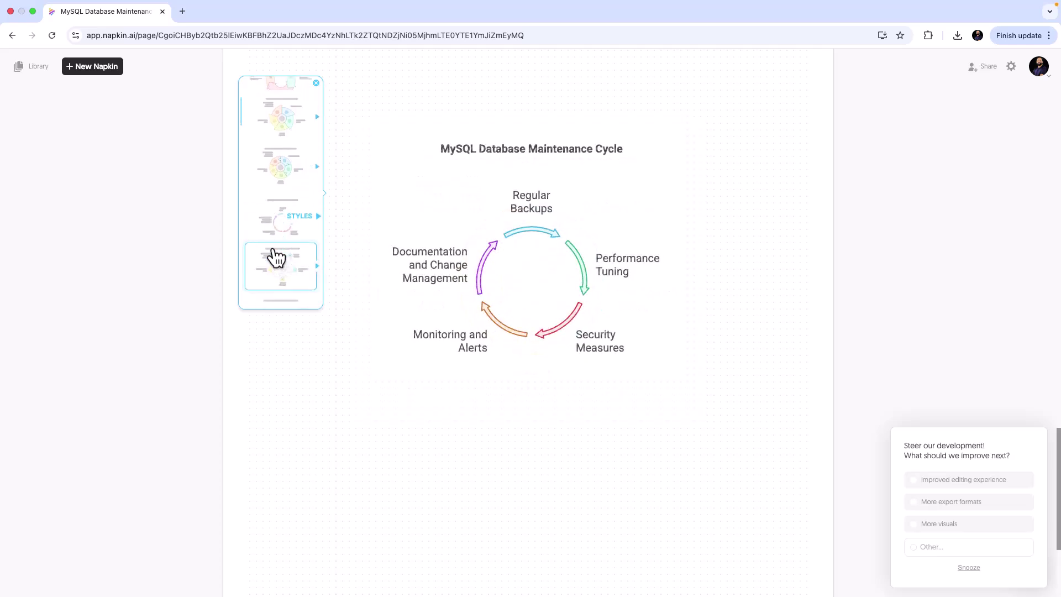
scroll(276, 256, "down", 3)
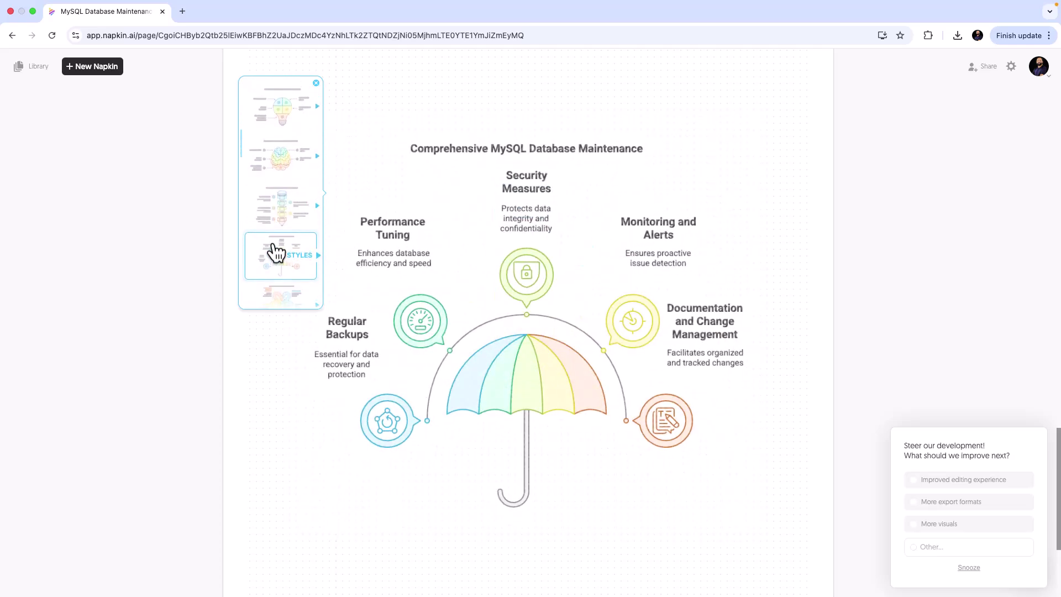
scroll(276, 254, "down", 3)
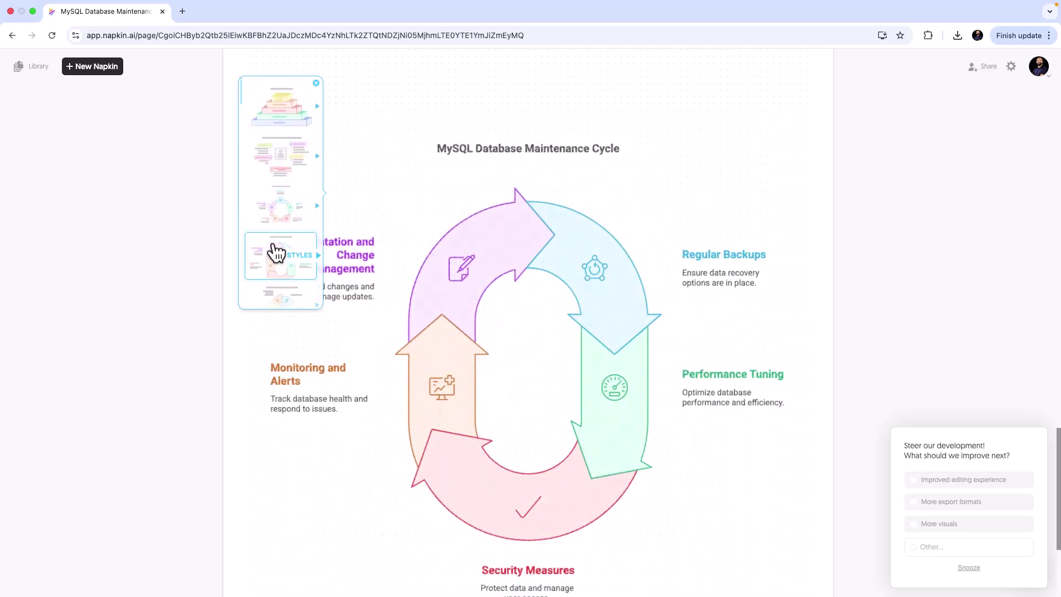
left_click(294, 265)
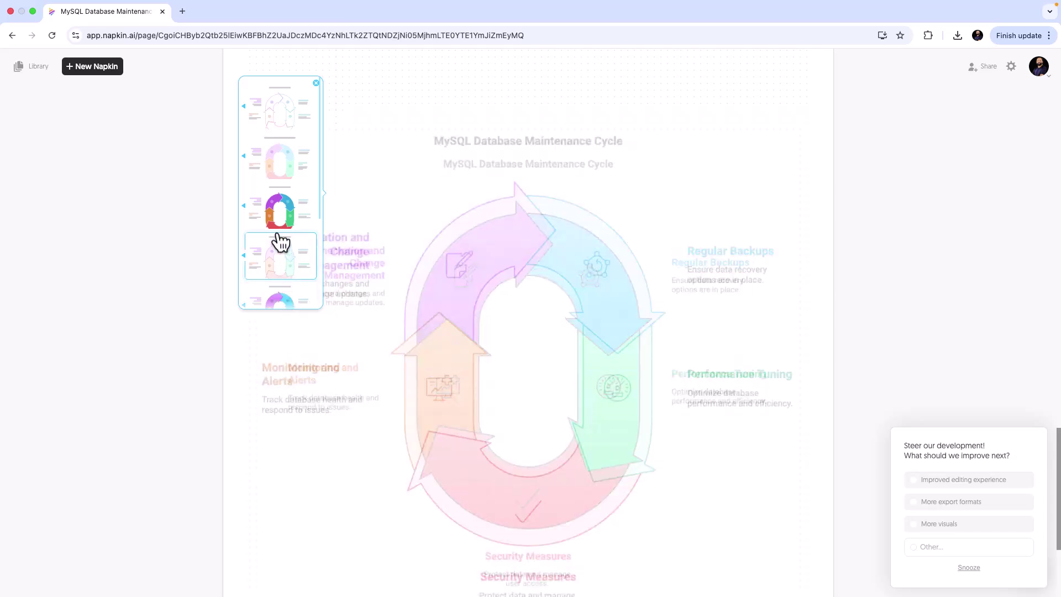
Apply the third full-colour style to the maintenance cycle diagram and review the whole diagram.
left_click(279, 213)
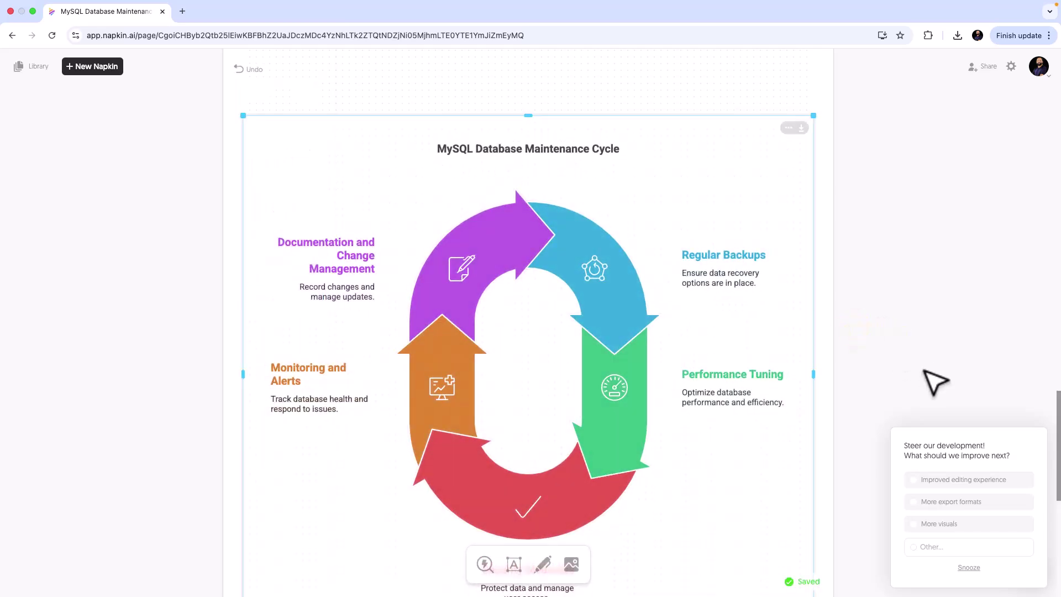
scroll(934, 381, "down", 1)
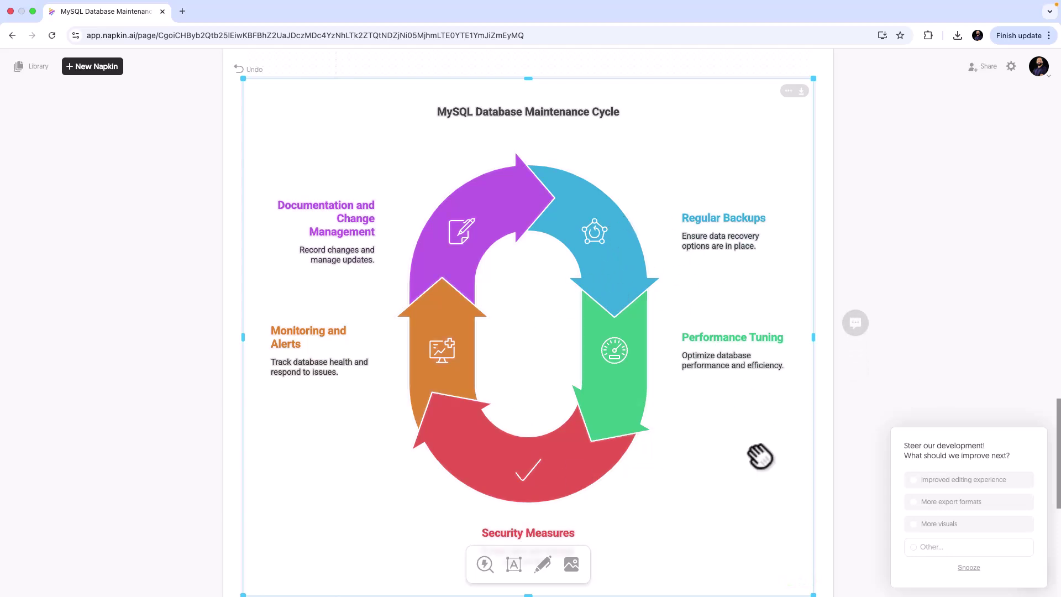
scroll(761, 457, "down", 2)
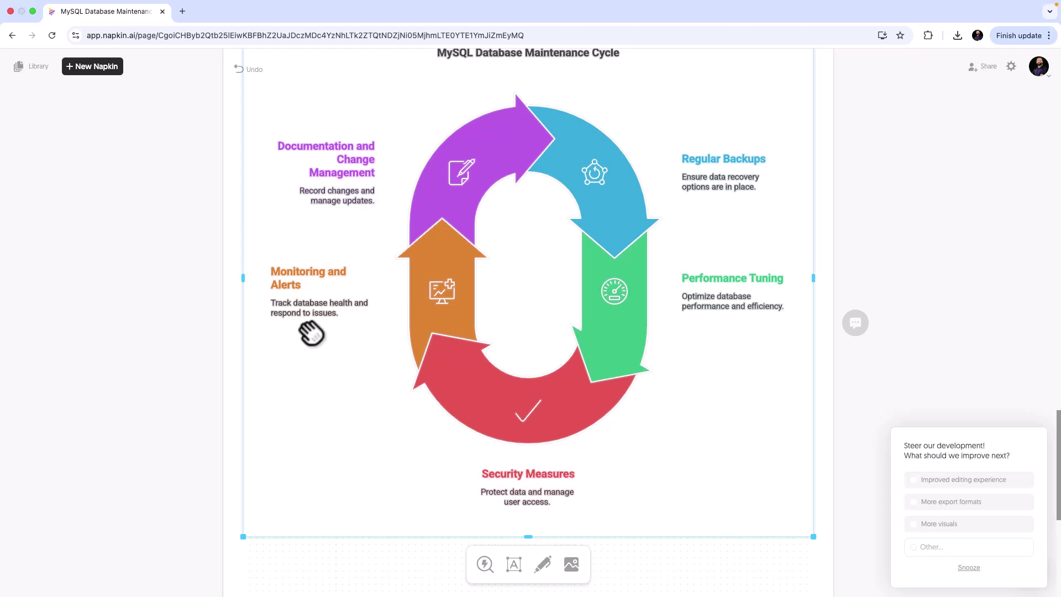
scroll(312, 333, "up", 4)
scroll(311, 333, "down", 3)
scroll(311, 332, "down", 2)
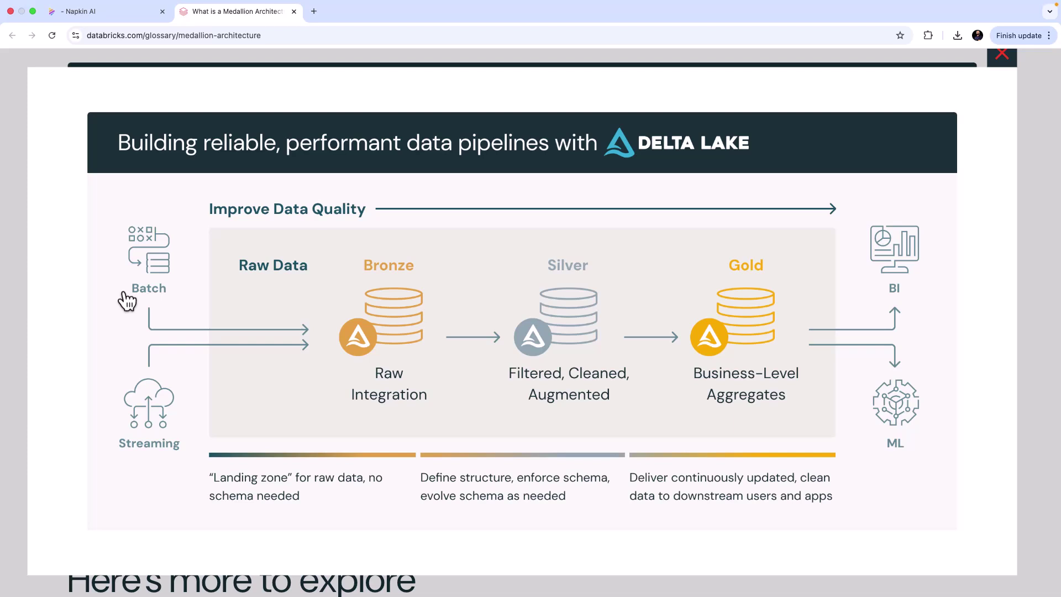
Return to the Napkin AI browser tab after reading the Databricks medallion architecture page.
left_click(86, 12)
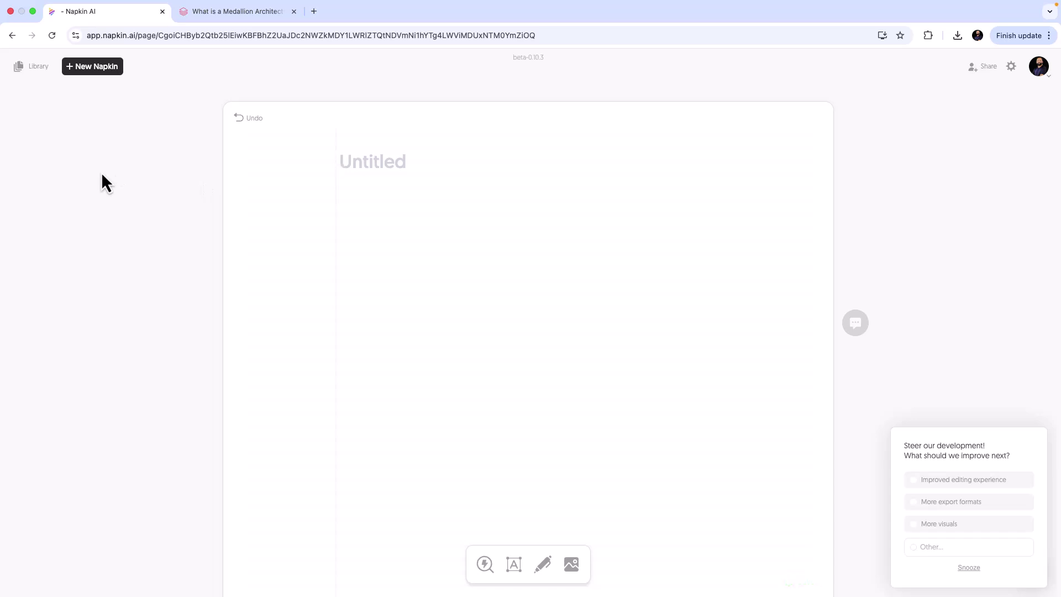
Create a Blank Napkin from the New Napkin menu and zoom in on the page.
left_click(103, 71)
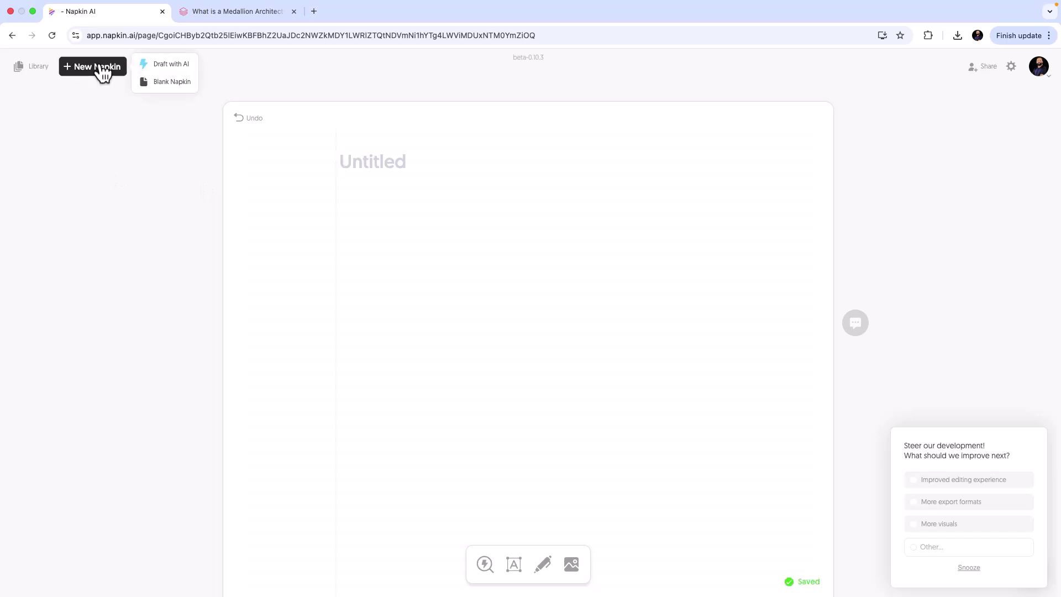
left_click(180, 83)
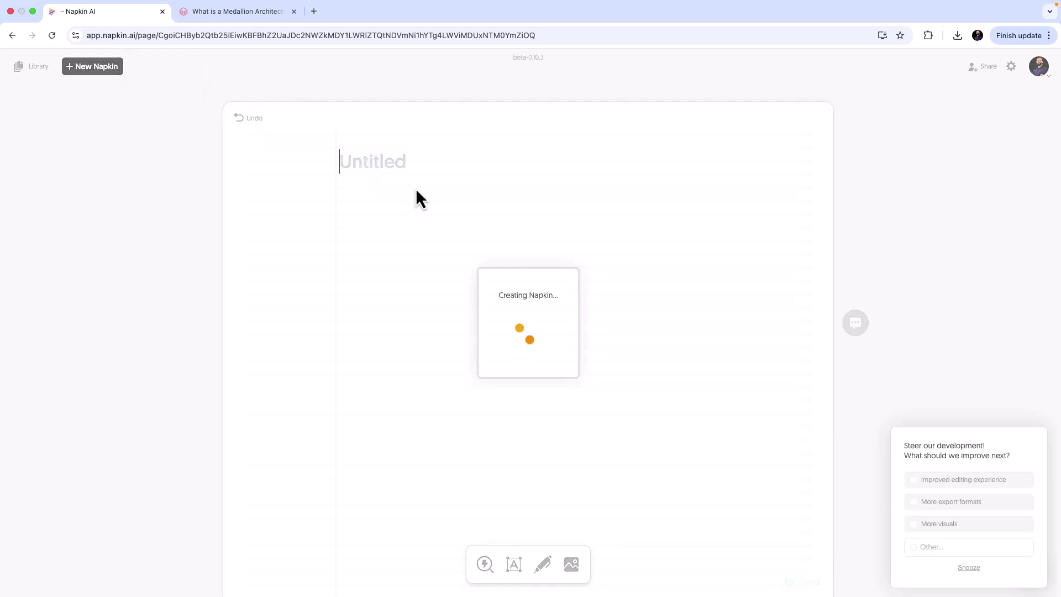
key("super+equal")
key("super+equal")
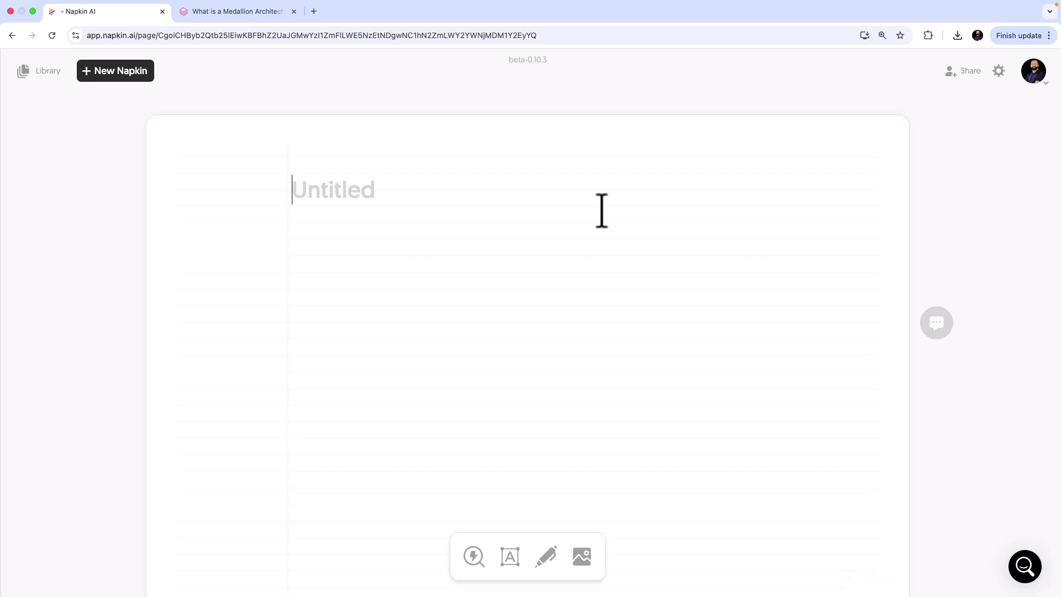
Paste the medallion diagram description and highlight the Bronze, Silver and Gold Layer node names.
type("Begin the diagram. Node: \"Bronze Layer\" Description: Raw data ingestion from various sources (IoT, logs, etc.) into a Data Lake (ADLS/S3). Node: \"Silver Layer\" Description: Cleansing & Transformation using Delta Lake/Spark; deduplication, schema enforcement. Node: \"Gold Layer\" Description: Aggregated, business-ready data for analytics and reporting. Node: \"Unified Metadata & Governance\" Description: Centralized metadata catalog, security, data lineage, and compliance. Node: \"Compute & Query Engines\" Description: Apache Spark and similar engines for batch & streaming processing. Node: \"BI Tools\" Description: Power BI, Tableau for data visualization and insights. Connection: \"Bronze Layer\" -> \"Silver Layer\" Connection: \"Silver Layer\" -> \"Gold Layer\" Connection: \"Gold Layer\" -> \"BI Tools\" End the diagram.")
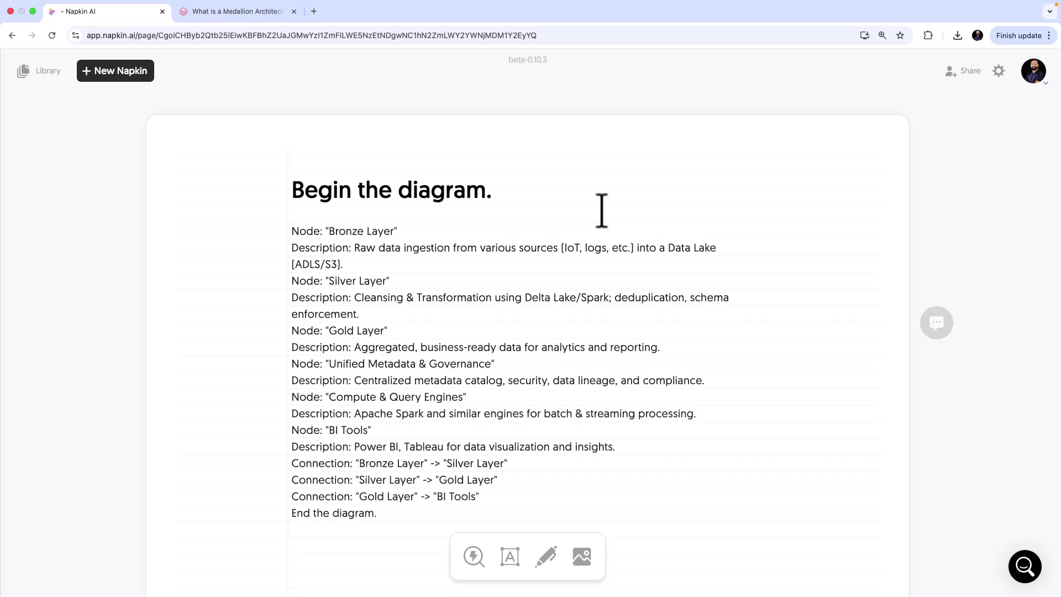
scroll(602, 210, "down", 1)
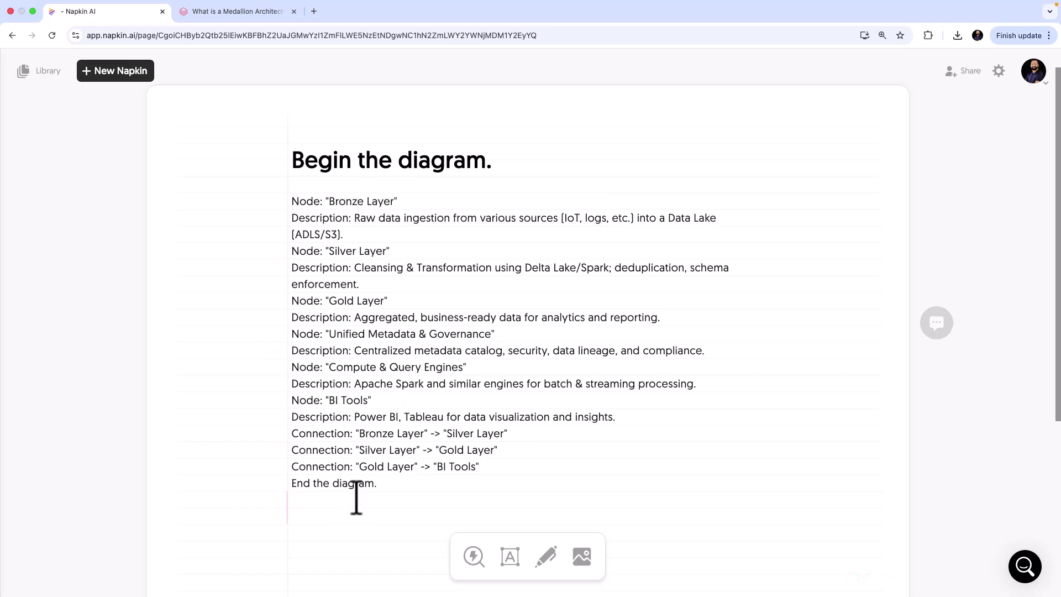
left_click_drag(375, 486, 296, 486)
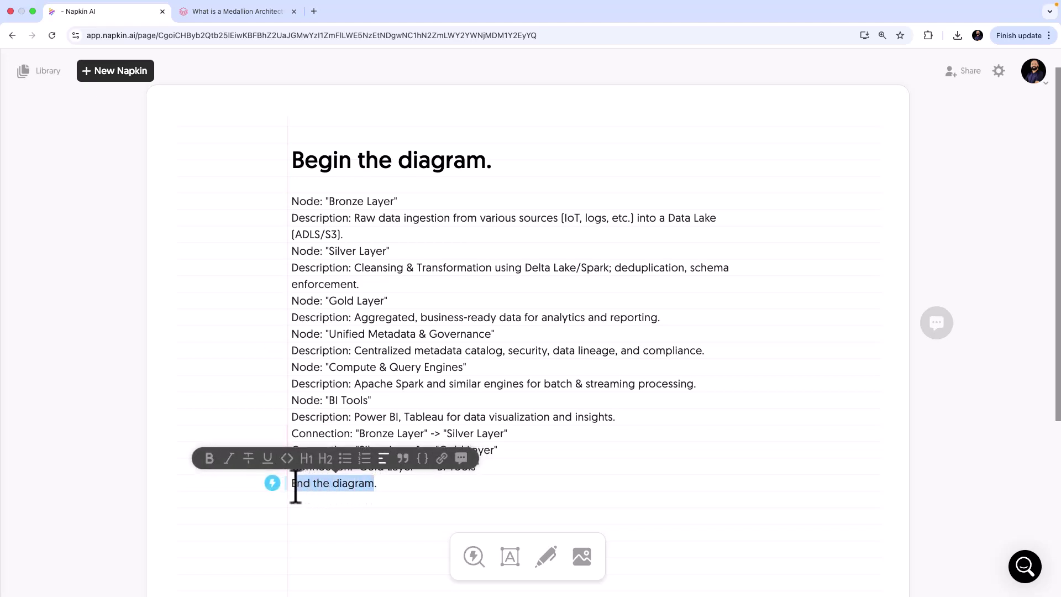
left_click_drag(291, 204, 486, 464)
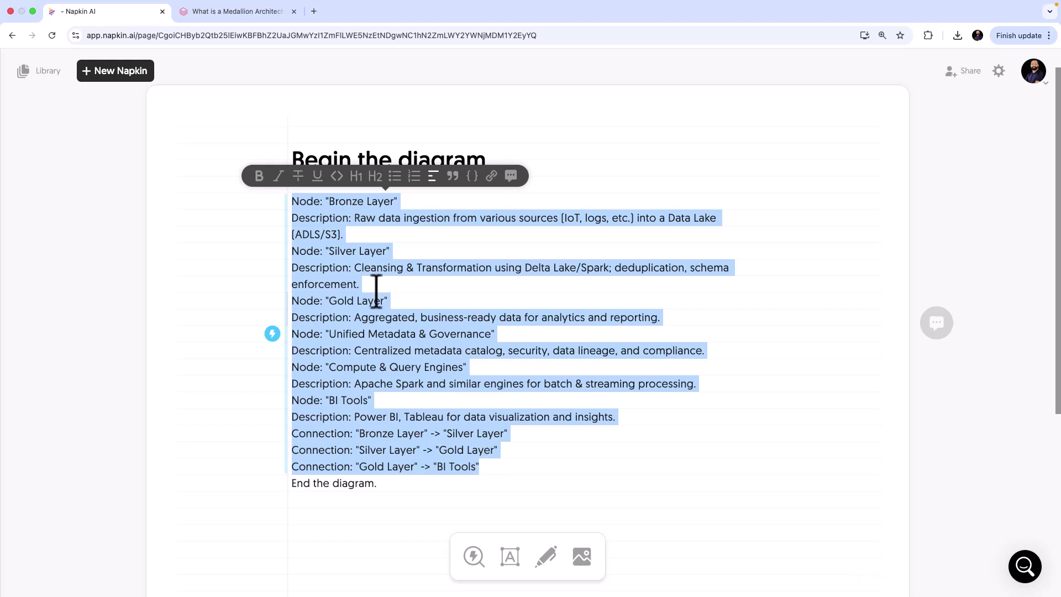
left_click(372, 268)
left_click_drag(398, 205, 326, 207)
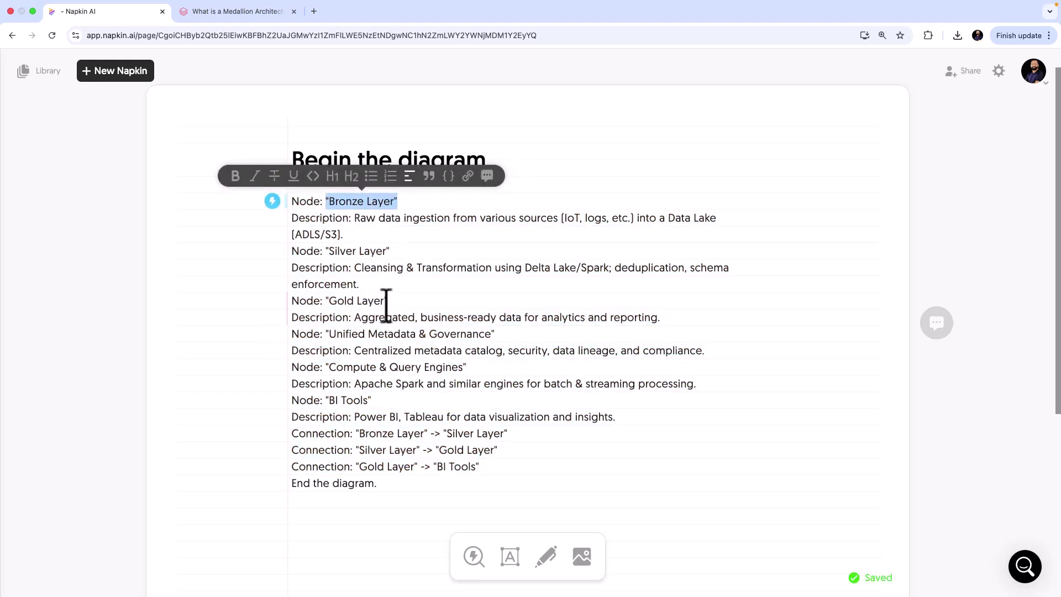
left_click_drag(391, 249, 315, 254)
left_click_drag(389, 301, 330, 301)
Review the connection lines and the BI Tools node, then select the entire description.
left_click_drag(491, 472, 293, 433)
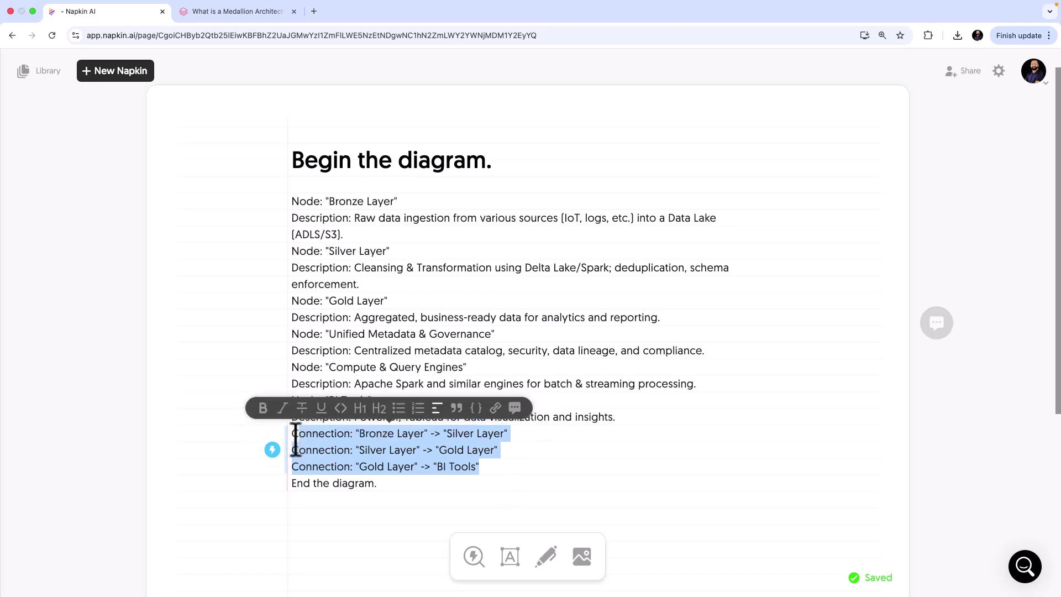
left_click(365, 450)
left_click_drag(360, 433, 502, 433)
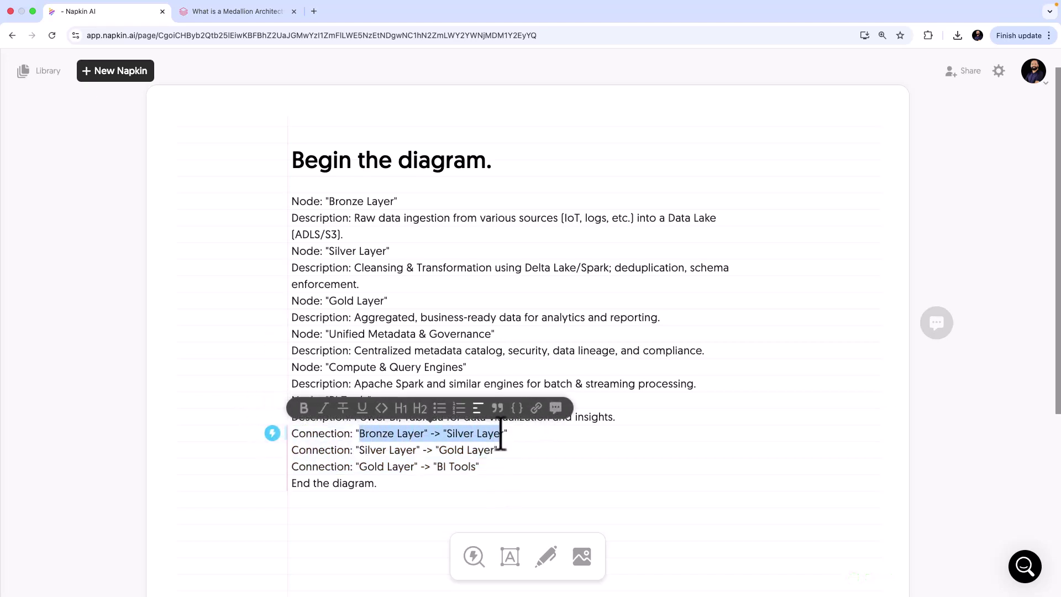
left_click_drag(360, 450, 495, 450)
left_click_drag(433, 466, 480, 469)
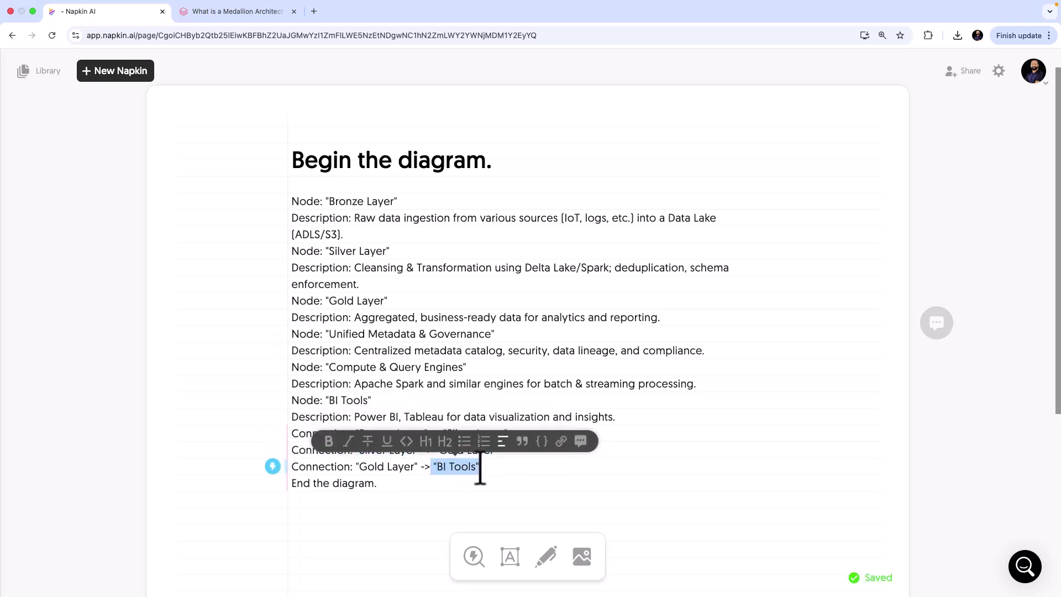
left_click(388, 484)
left_click_drag(373, 401, 292, 402)
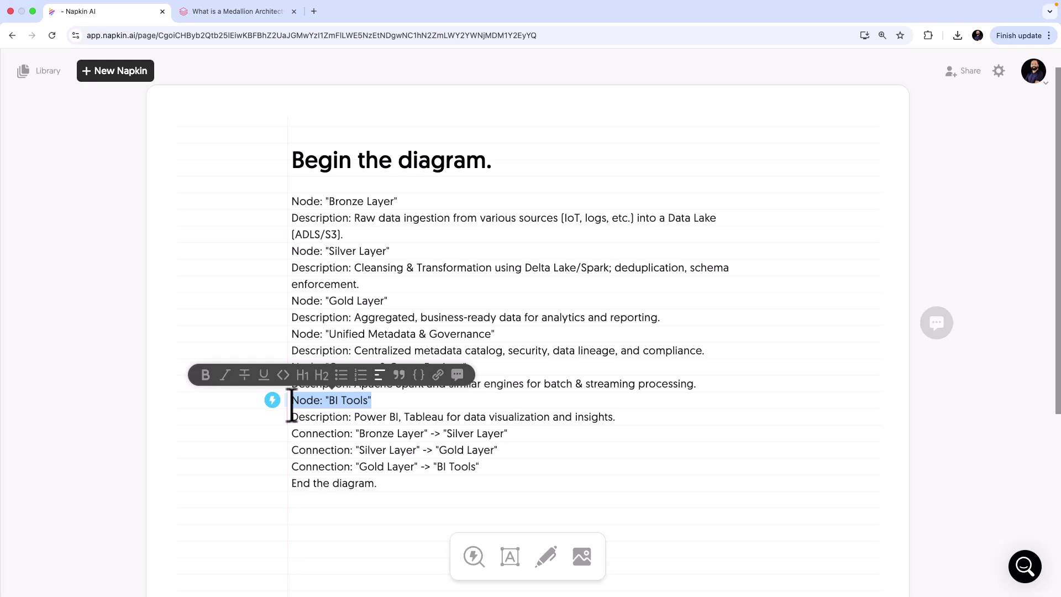
left_click(381, 485)
left_click_drag(381, 481, 304, 172)
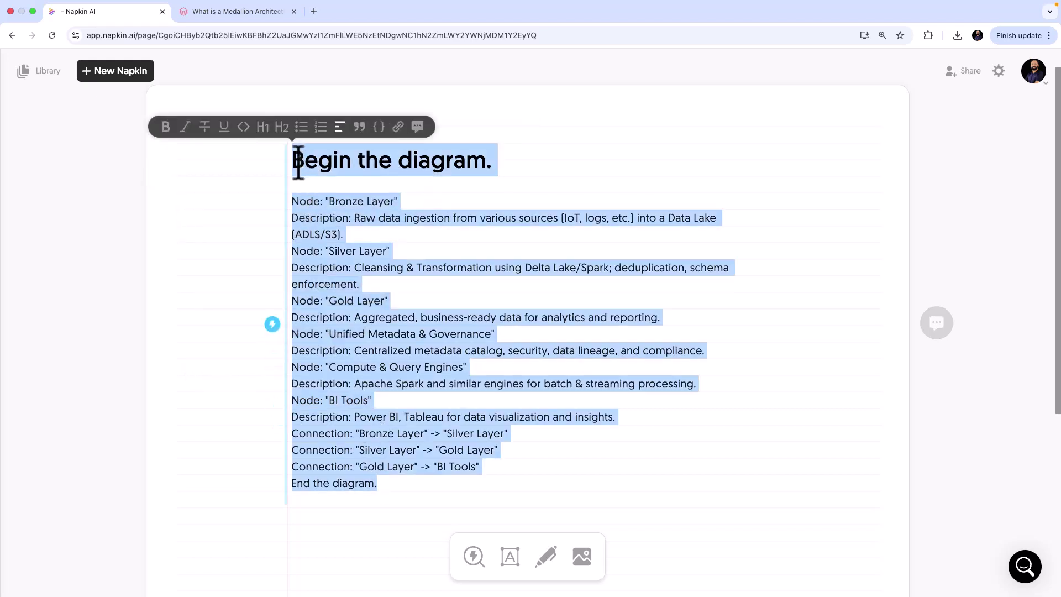
Generate a visual from the selected description and compare it with the Databricks reference diagram.
left_click(273, 326)
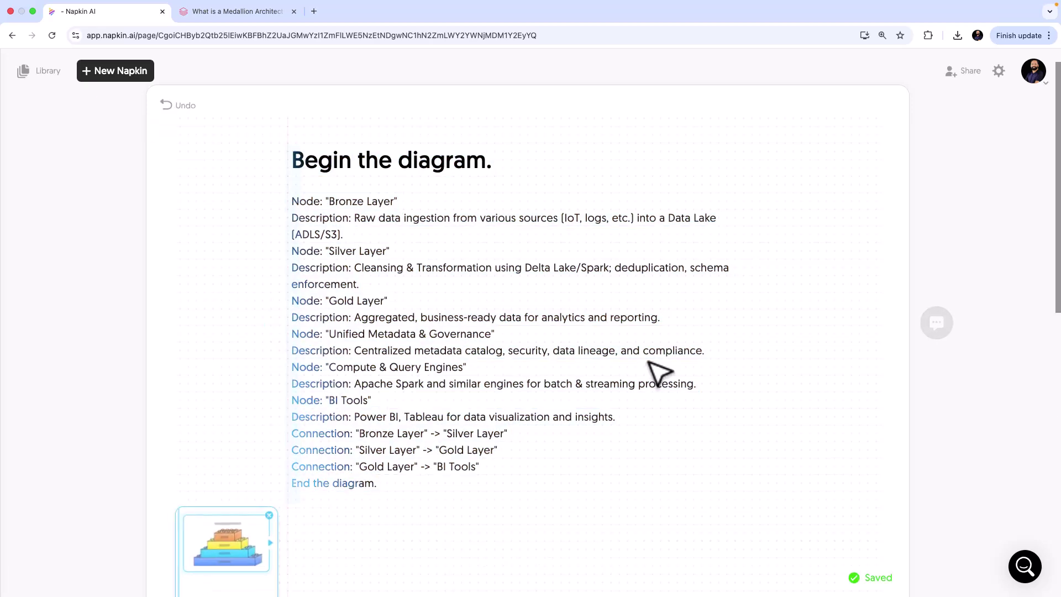
scroll(660, 372, "down", 3)
scroll(660, 373, "down", 3)
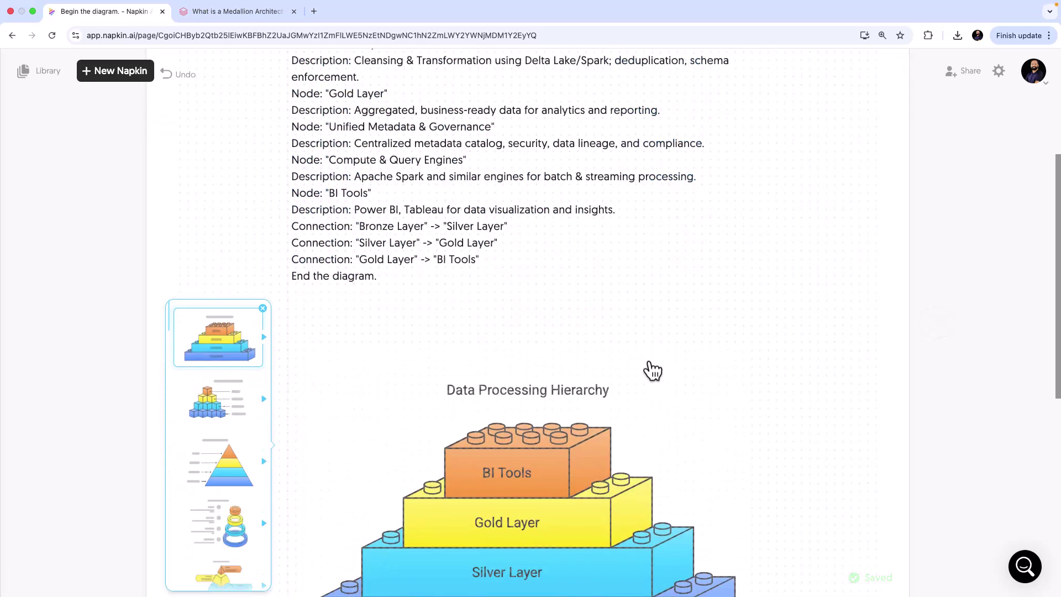
scroll(652, 368, "down", 2)
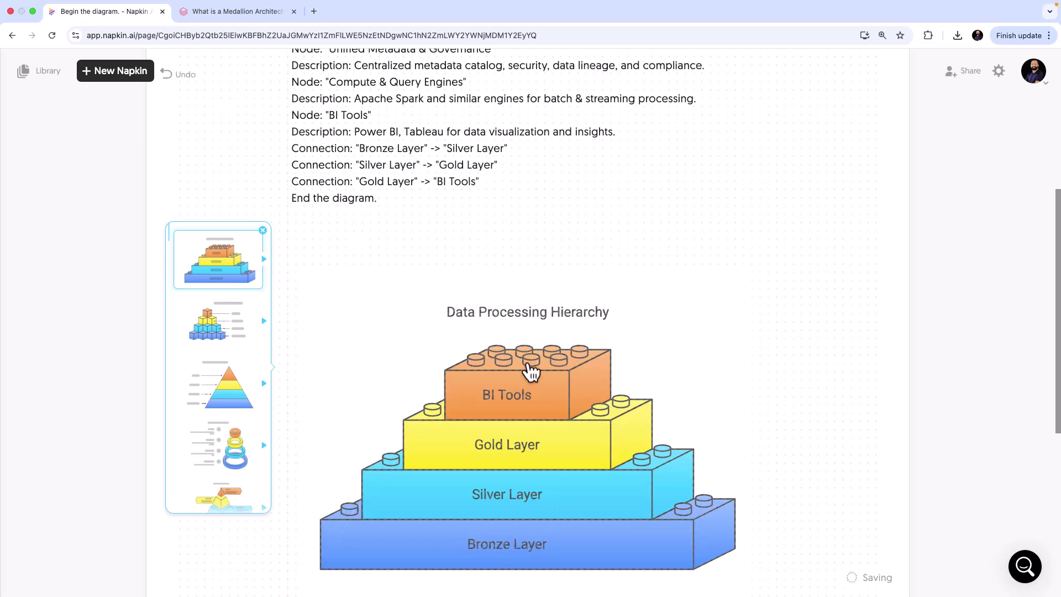
left_click(235, 12)
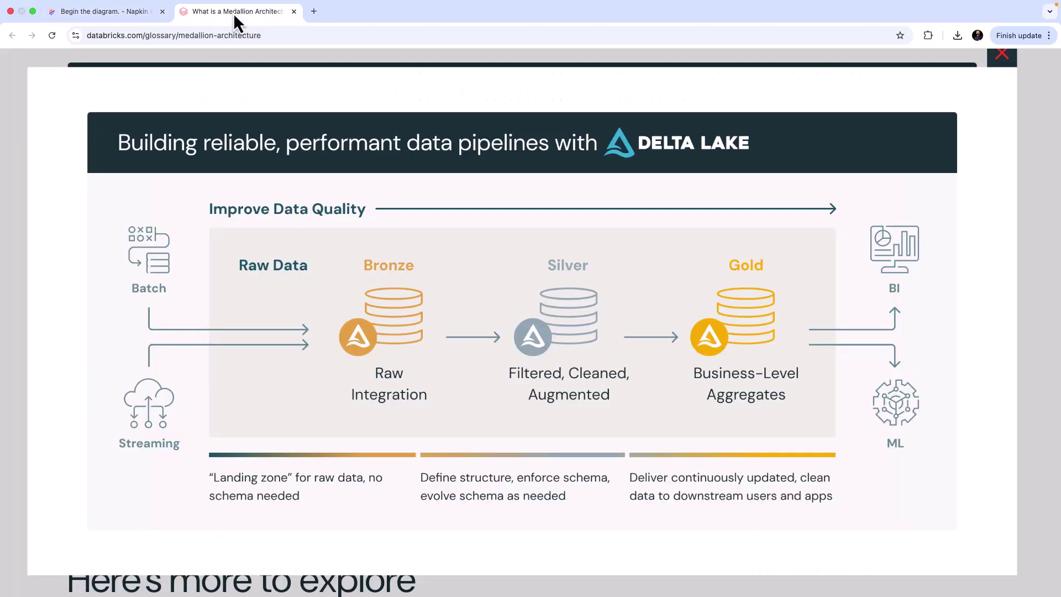
left_click(130, 16)
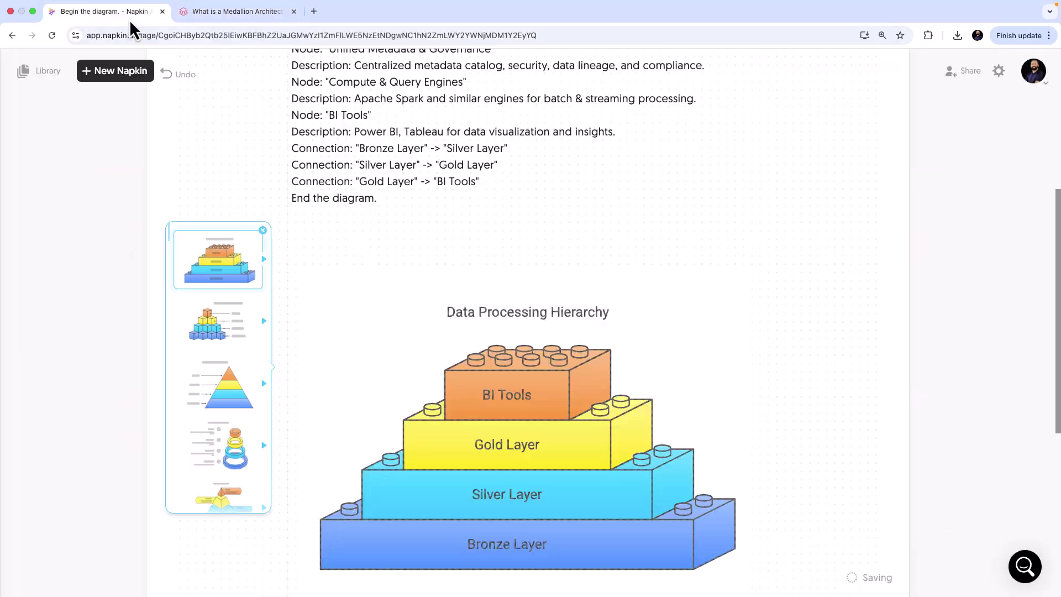
Browse layout variants from the labelled cube pyramid through to the horizontal arrow-flow layout.
left_click(235, 334)
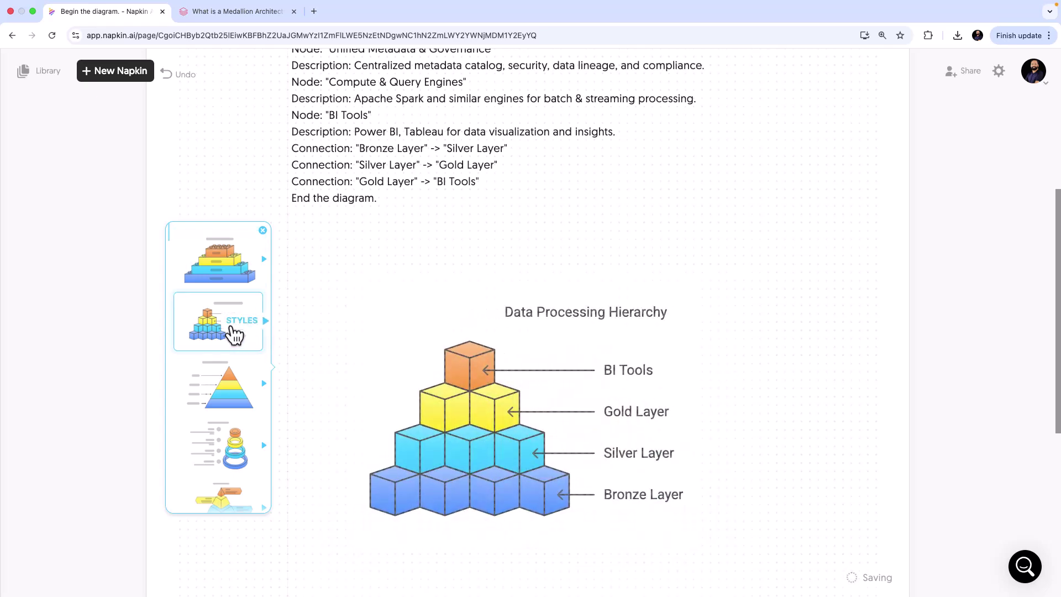
key("Down")
key("Down")
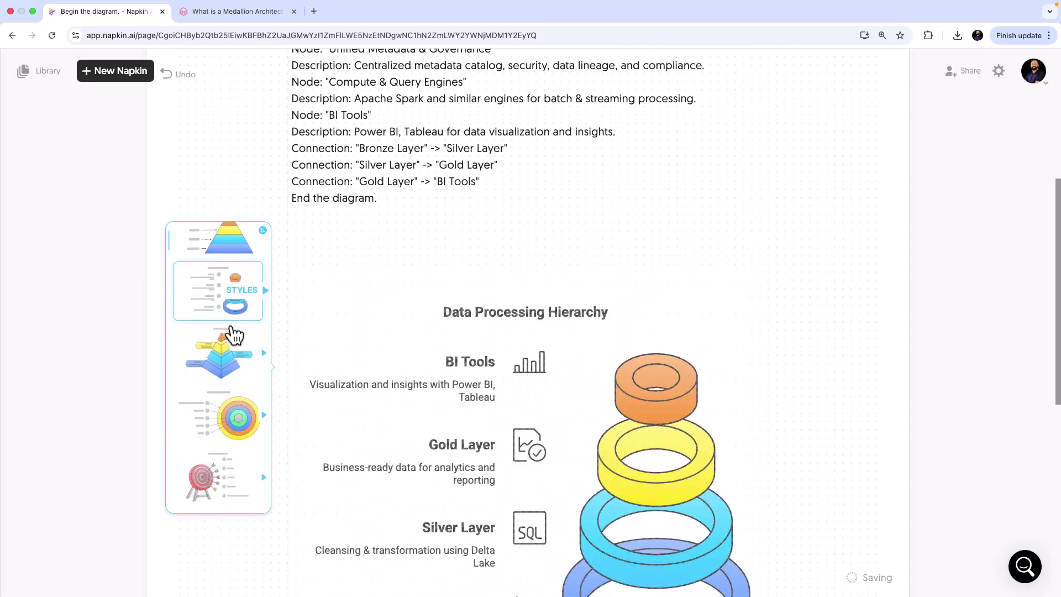
key("Down")
key("Down")
key("Down")
key("Down")
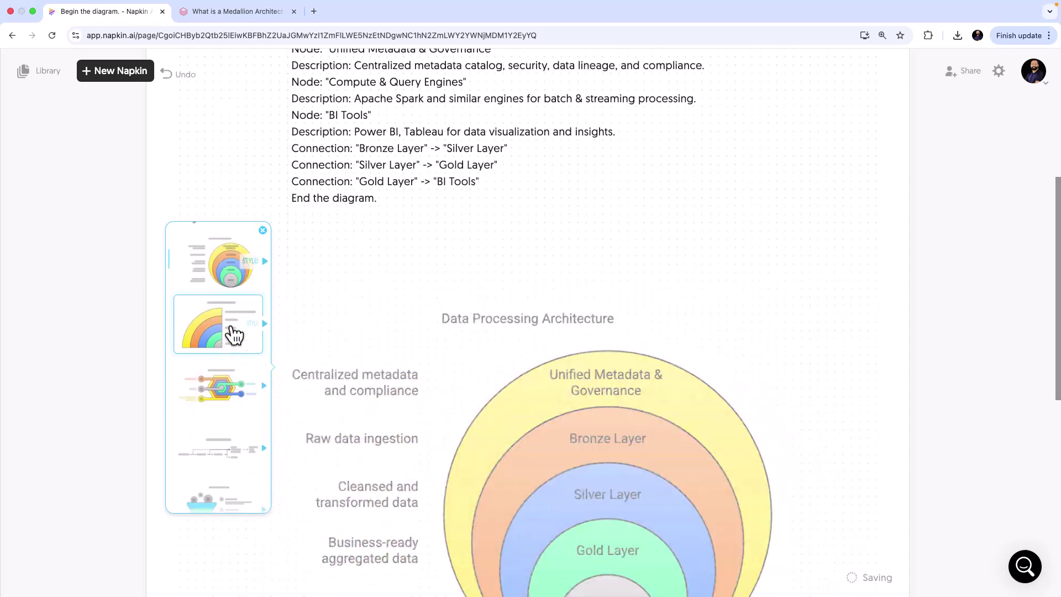
key("Down")
key("Down")
key("Down")
key("Down")
key("Down")
key("Down")
key("Down")
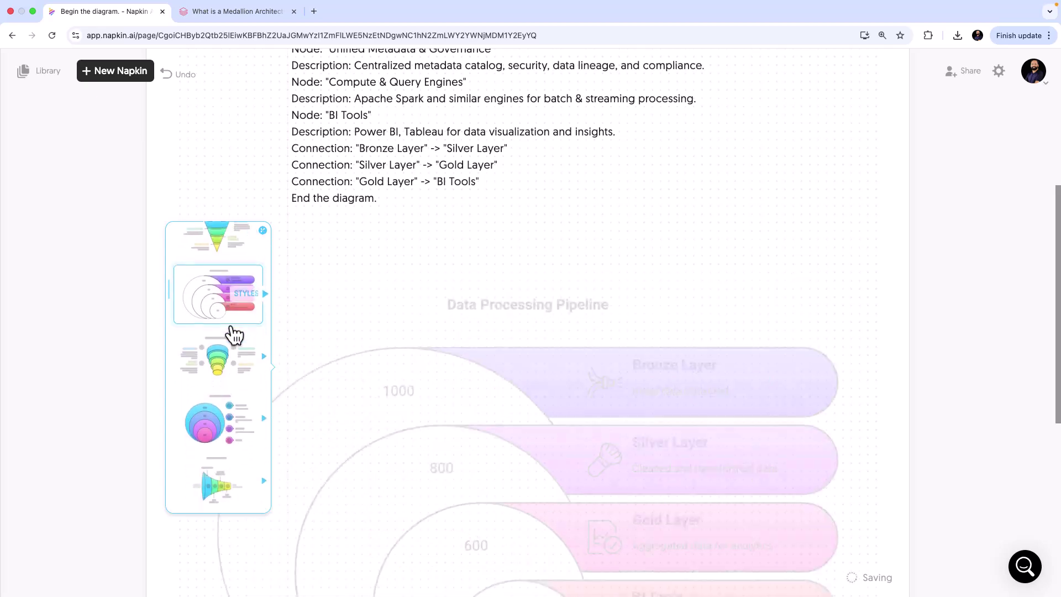
key("Down")
key("Down")
key("Down")
key("Down")
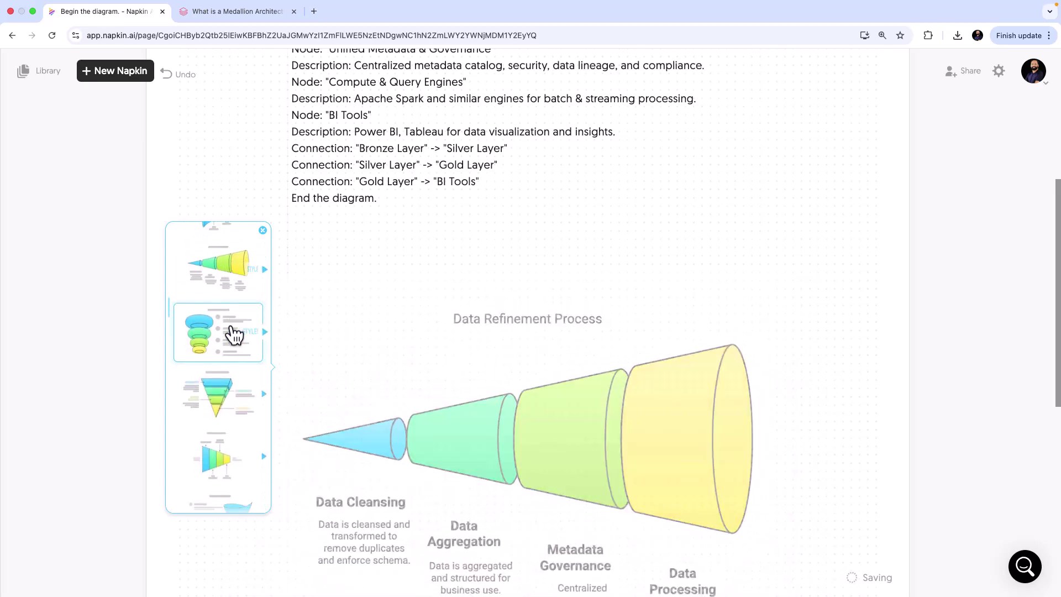
key("Down")
key("Down")
key("Down")
key("Down")
key("Down")
key("Down")
key("Down")
key("Down")
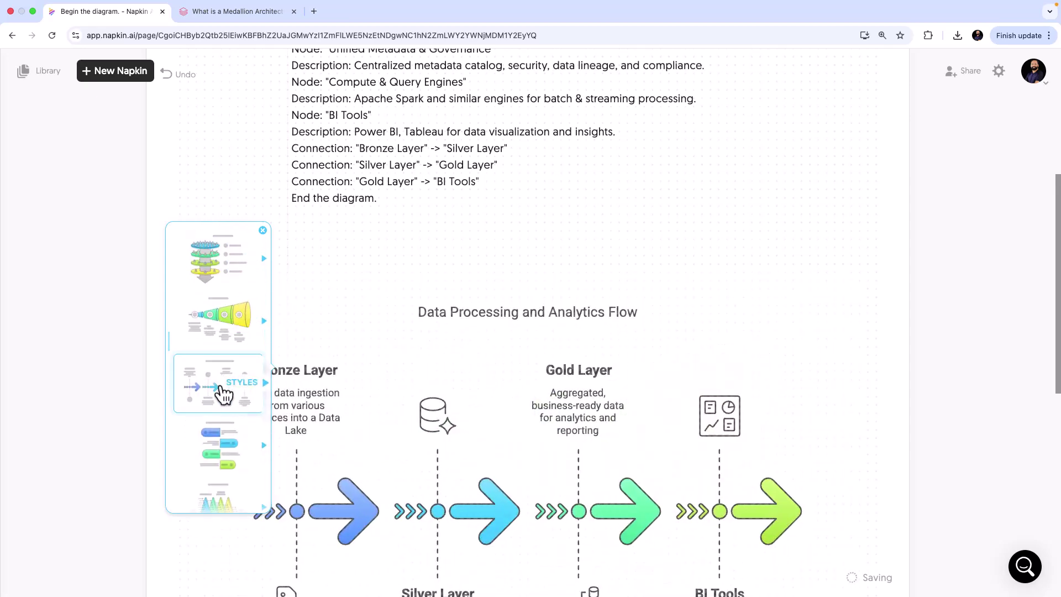
Try pastel outlined and solid-arrow styles, keep the solid style, and recheck the Databricks diagram.
left_click(270, 392)
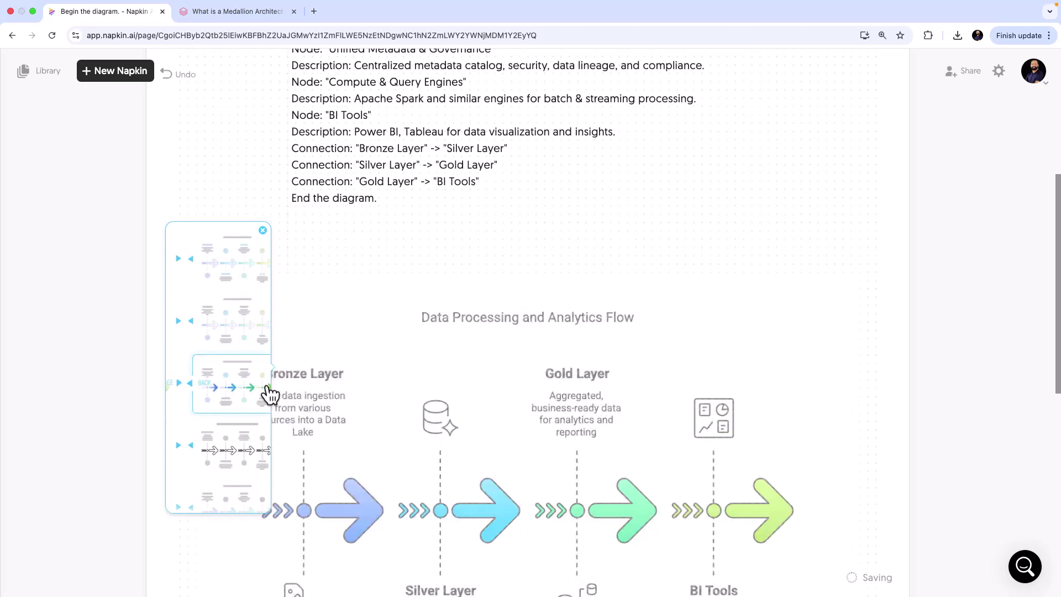
left_click(209, 282)
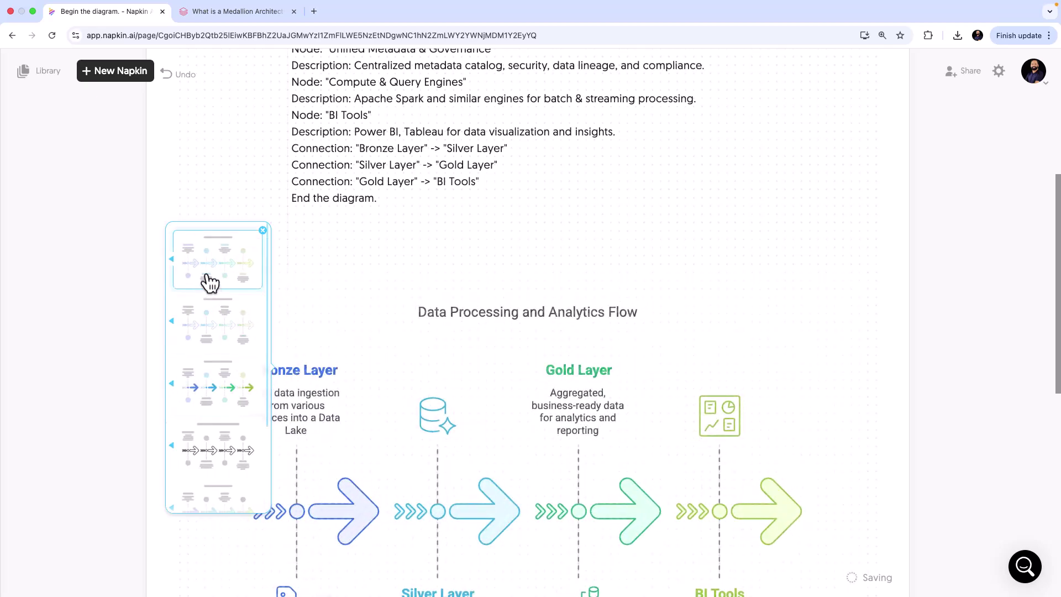
left_click(206, 387)
scroll(208, 390, "down", 2)
left_click(207, 390)
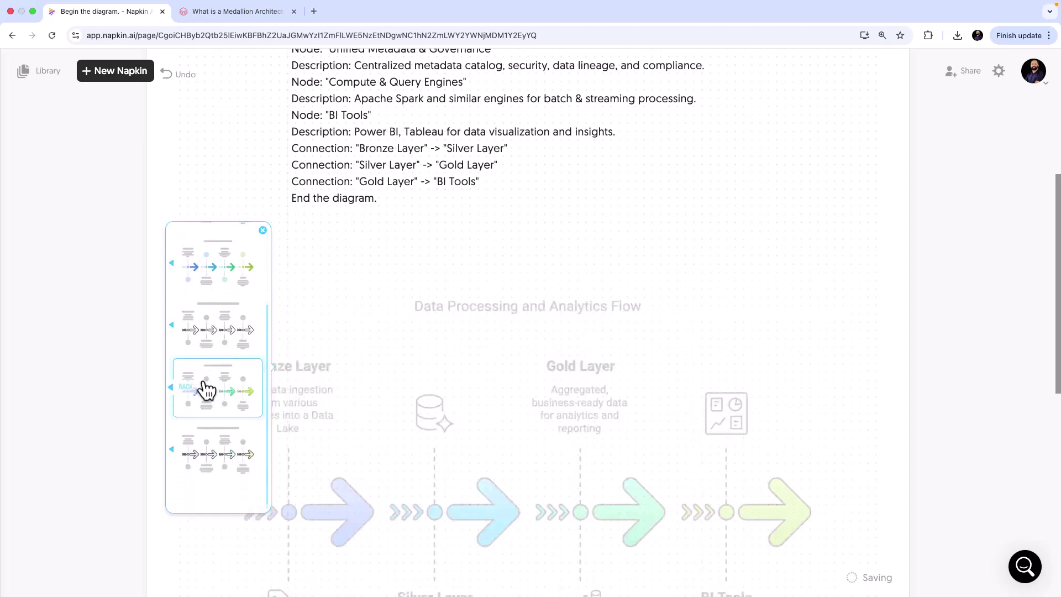
left_click(210, 390)
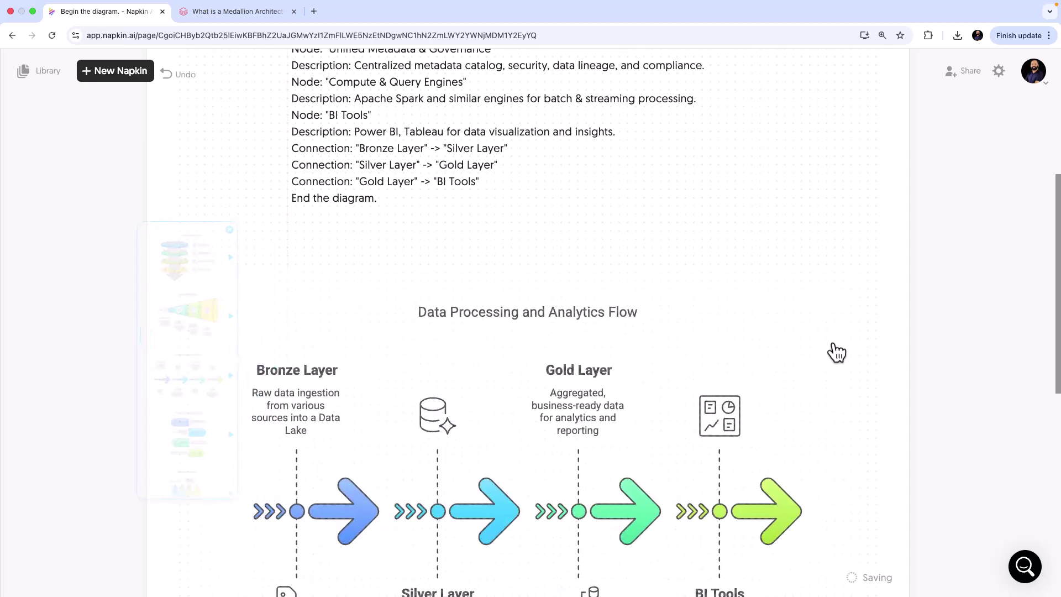
scroll(836, 352, "down", 4)
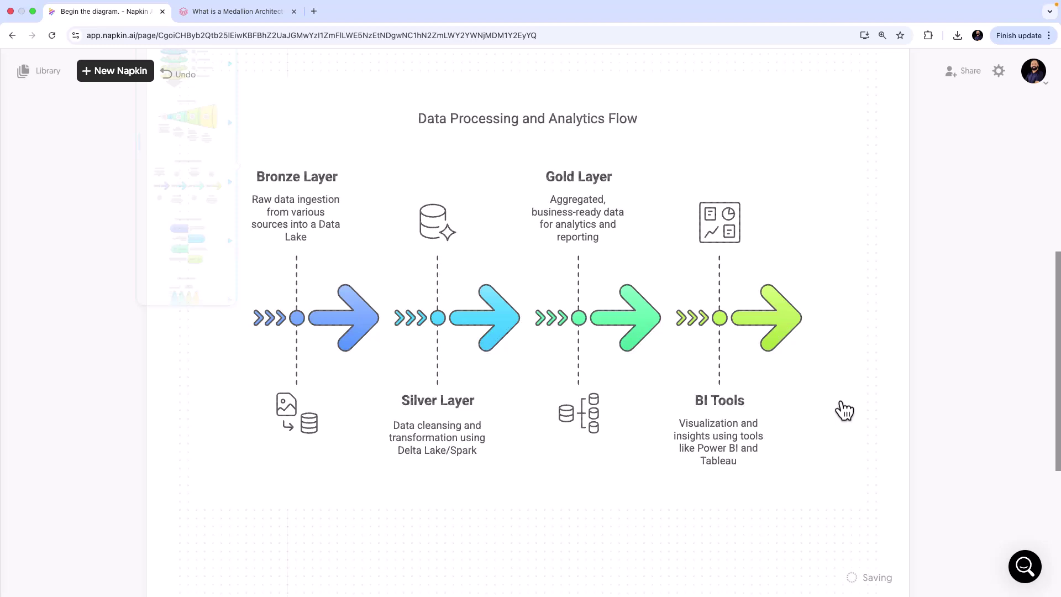
left_click(252, 9)
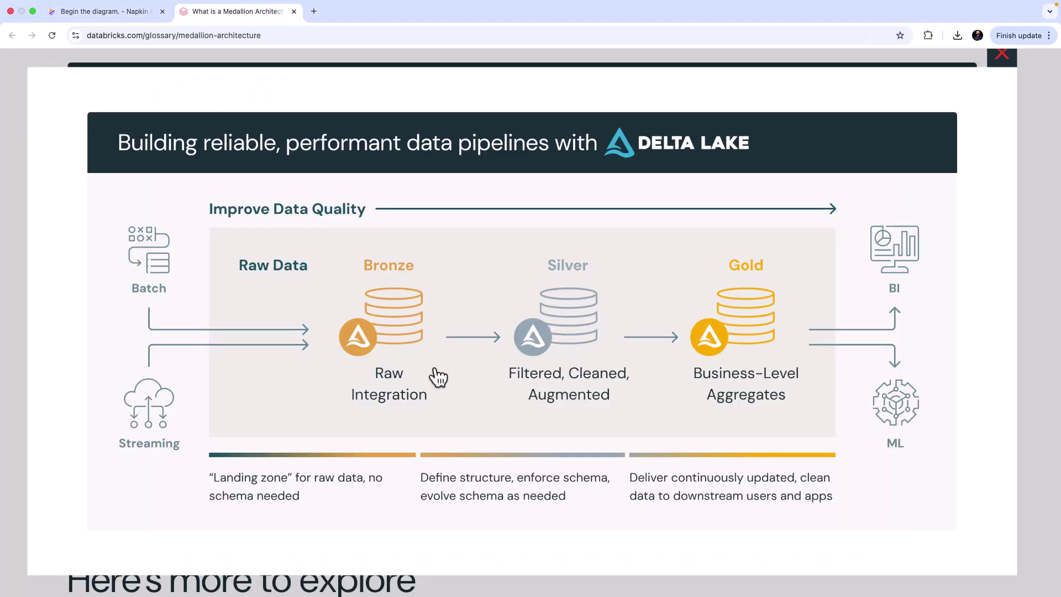
left_click(97, 12)
Restore the horizontal arrow-flow layout with flat, single-tone colours and close the style panel.
left_click(269, 246)
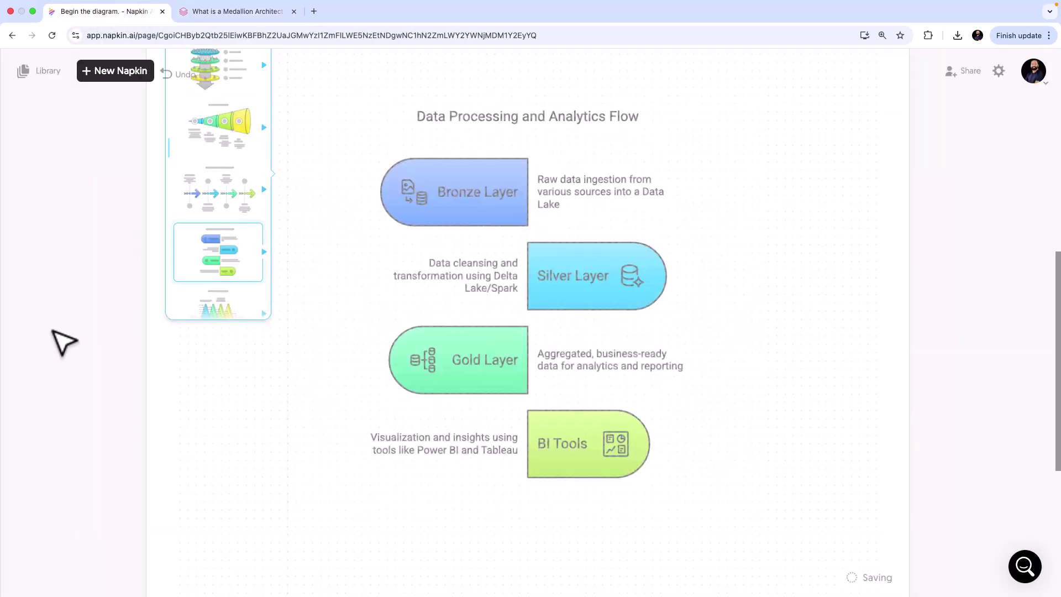
left_click(246, 194)
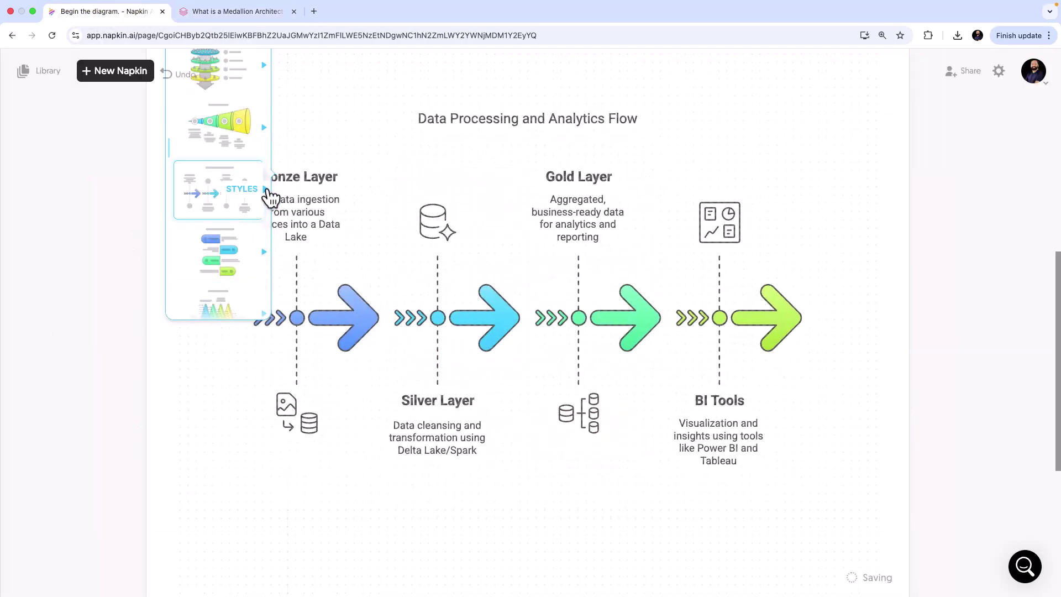
left_click(252, 191)
left_click(615, 500)
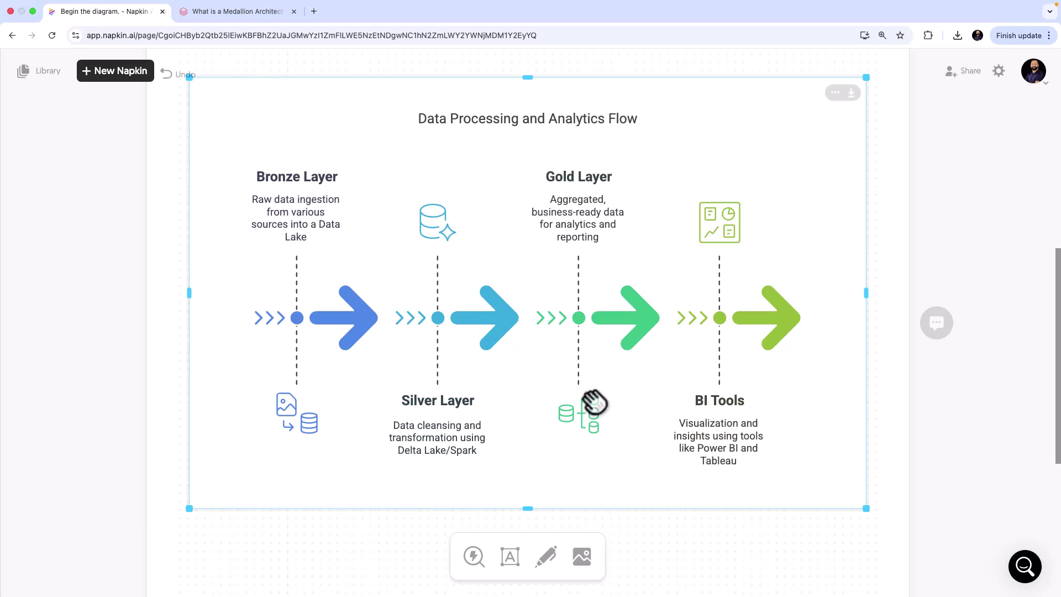
scroll(592, 403, "up", 10)
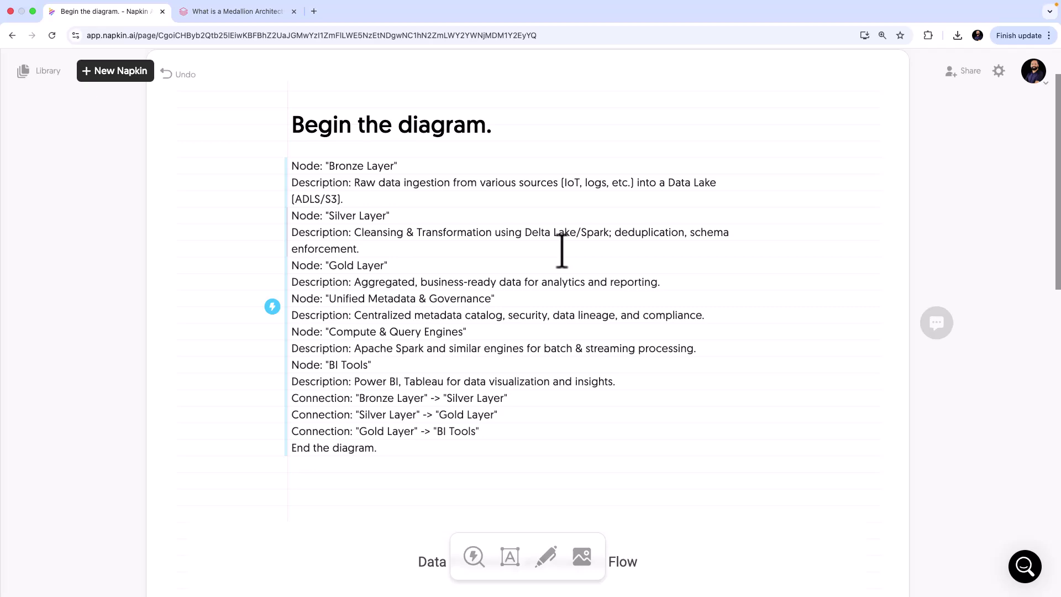
scroll(562, 252, "down", 6)
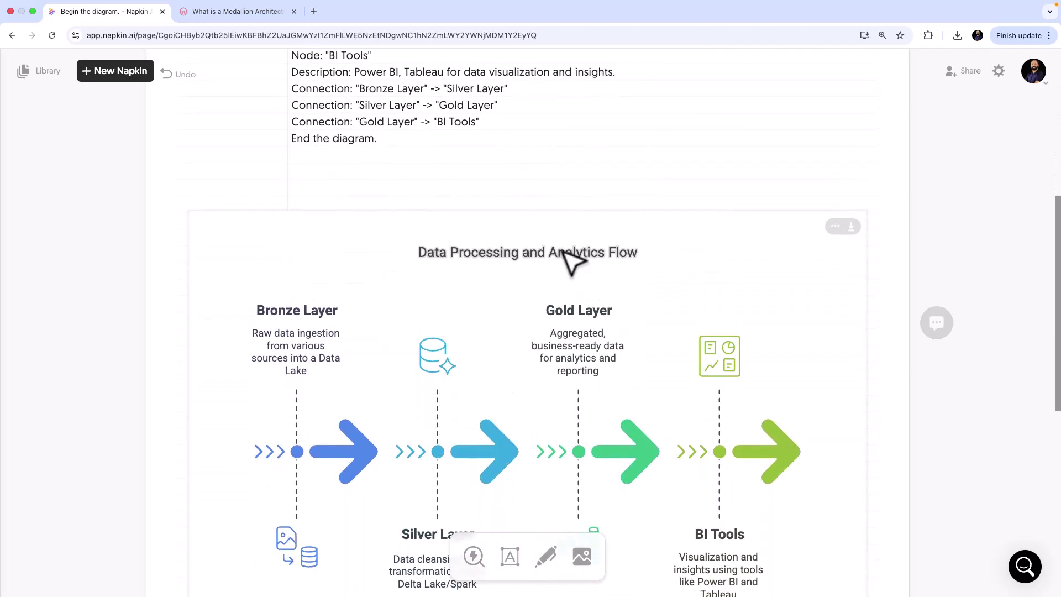
scroll(569, 260, "up", 10)
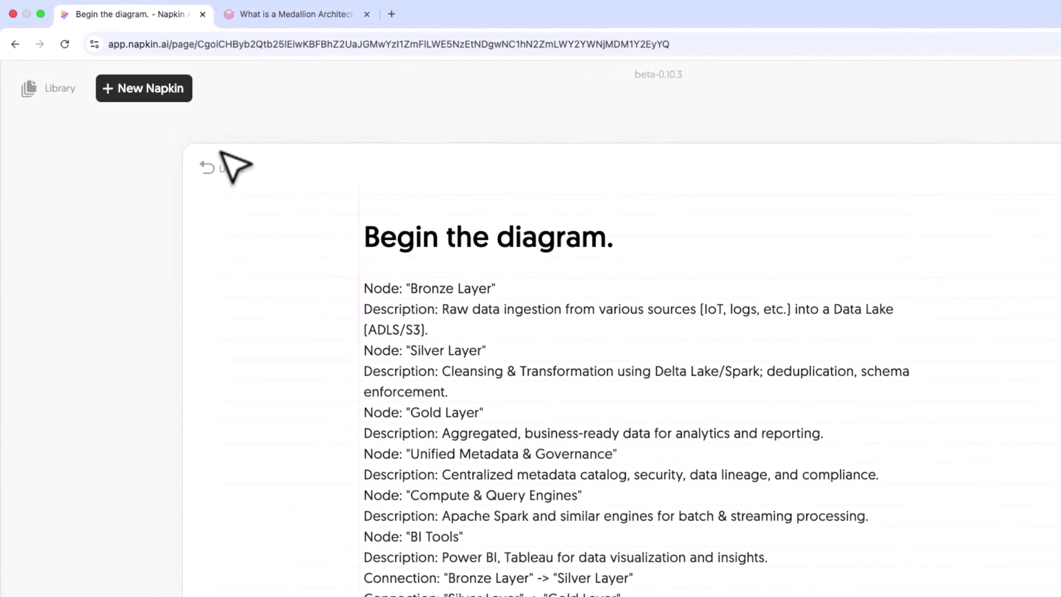
left_click(164, 105)
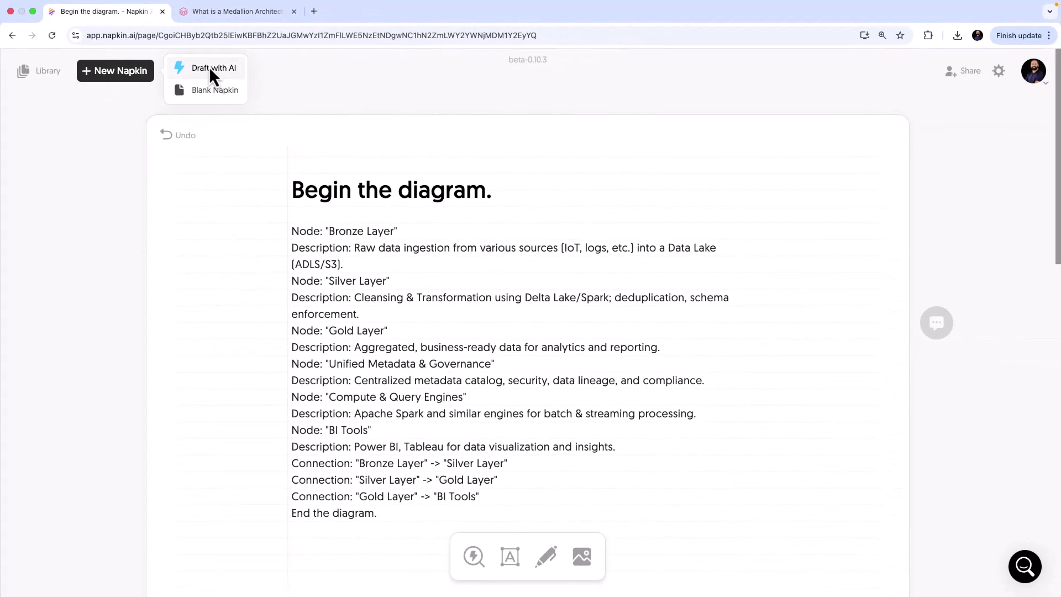
mouse_move(446, 281)
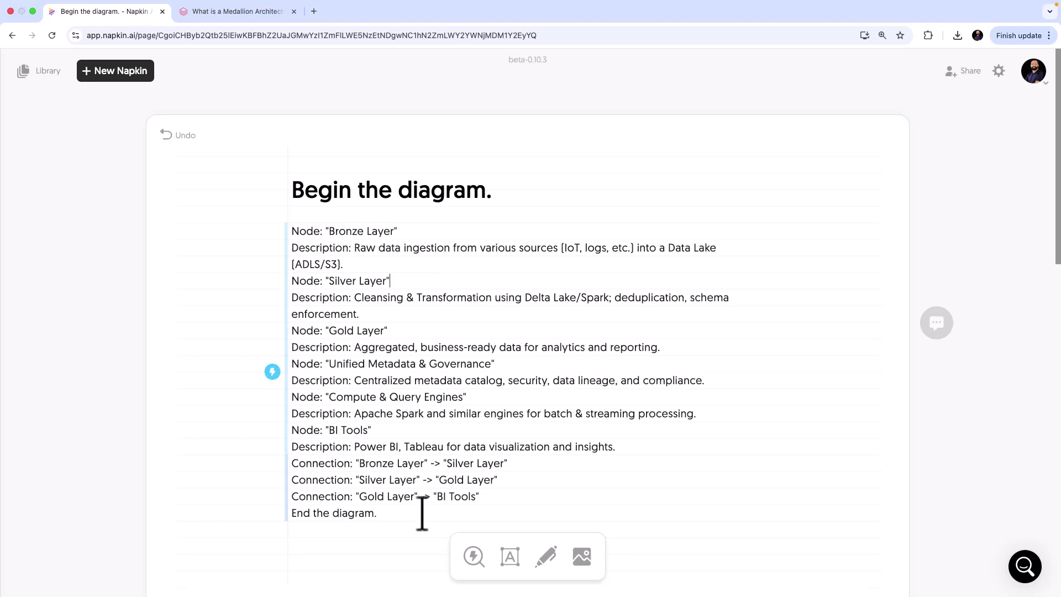
left_click_drag(393, 514, 289, 204)
left_click(421, 390)
scroll(421, 390, "down", 8)
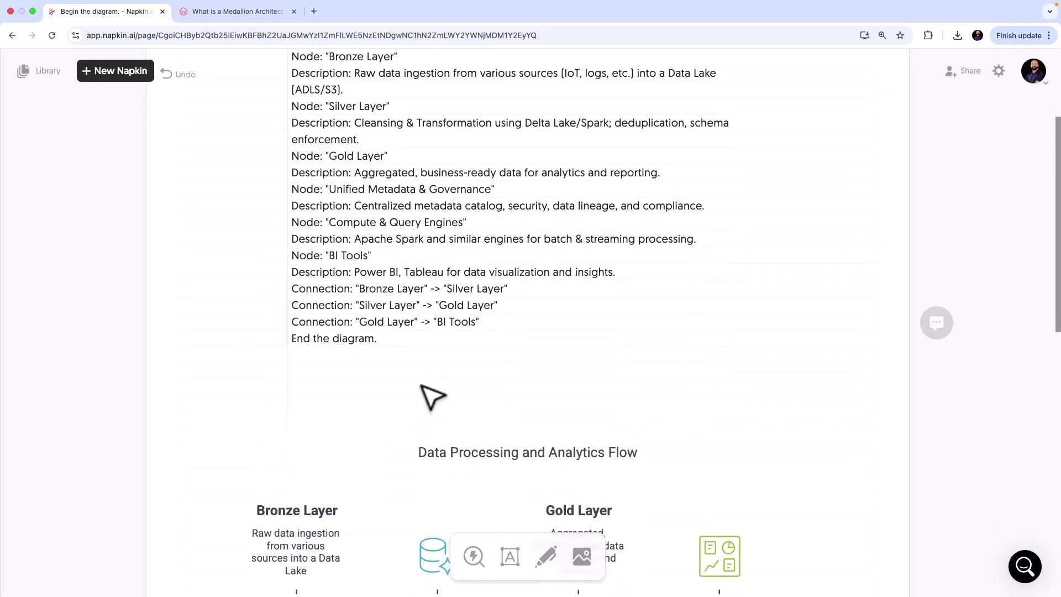
scroll(433, 397, "down", 1)
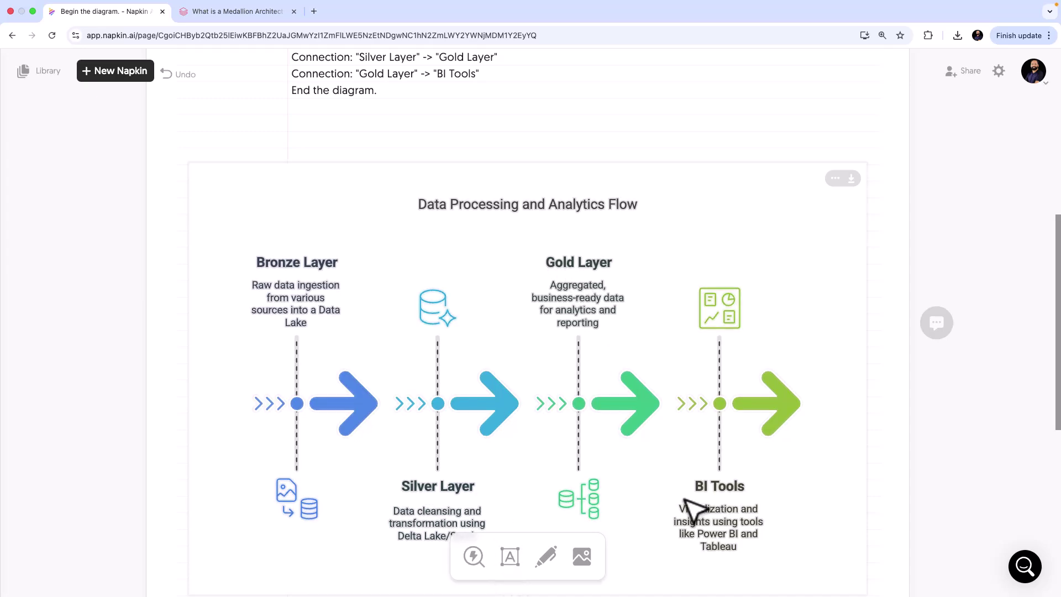
scroll(580, 298, "up", 8)
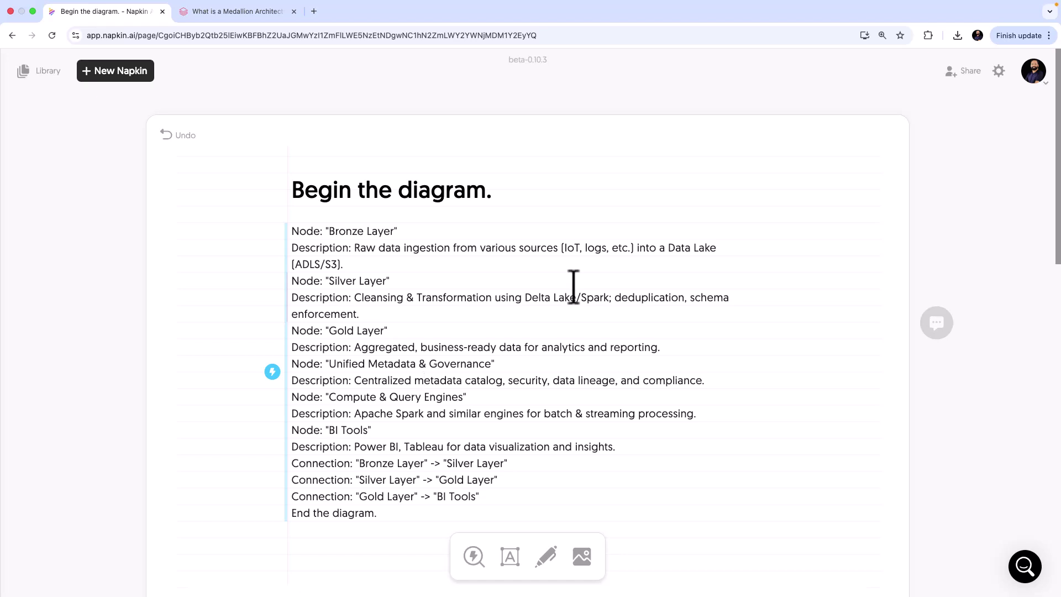
Create a new Blank Napkin and paste in the Azure Data Factory workflow text.
left_click(135, 81)
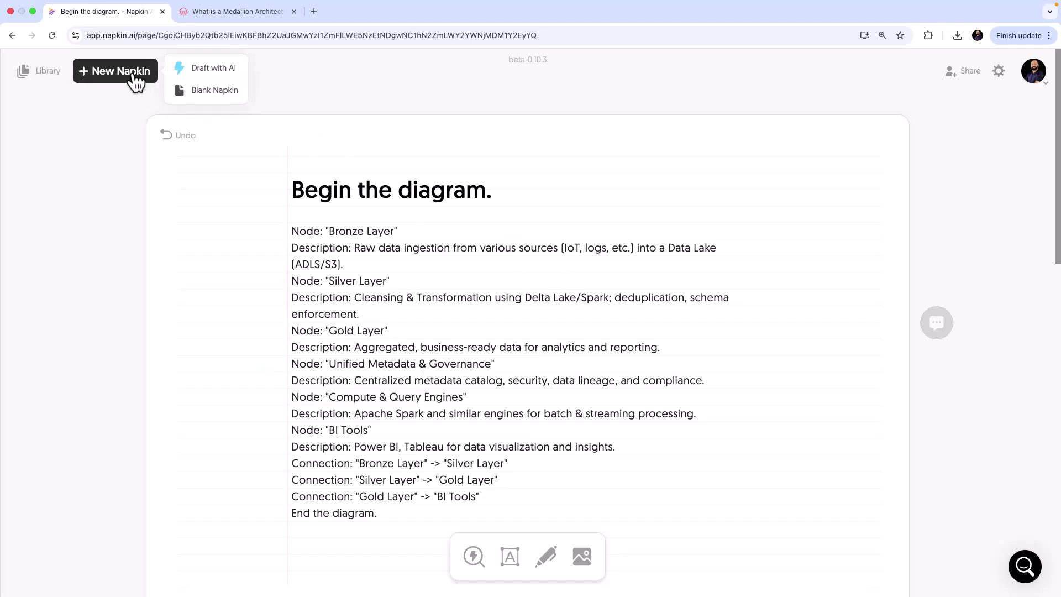
left_click(211, 91)
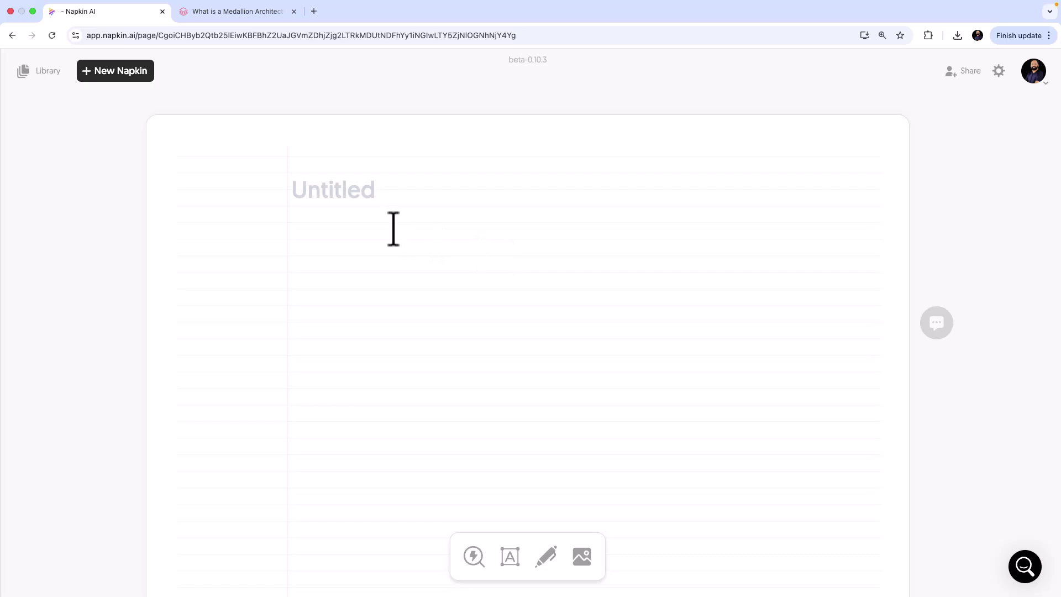
key("super+v")
scroll(487, 301, "down", 5)
scroll(487, 301, "up", 5)
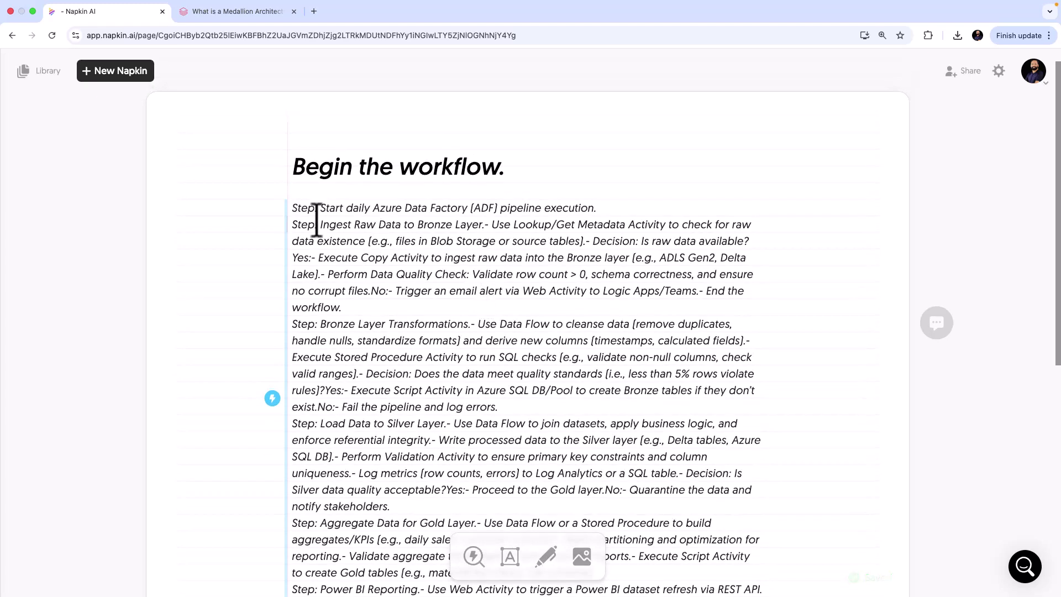
Highlight the word Step and the first step's pipeline execution description on line one.
left_click_drag(291, 208, 316, 208)
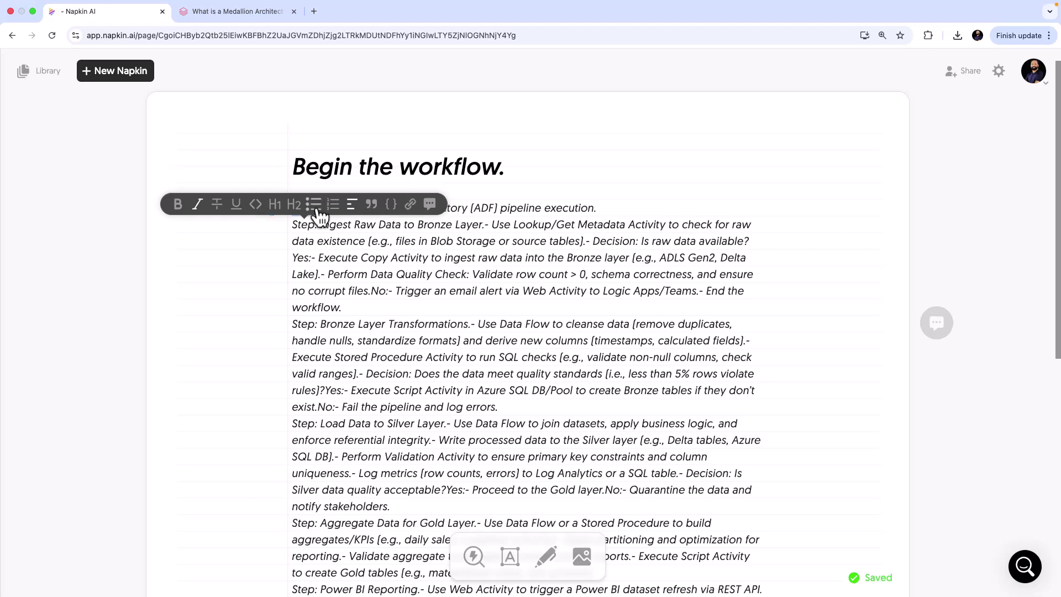
left_click(340, 274)
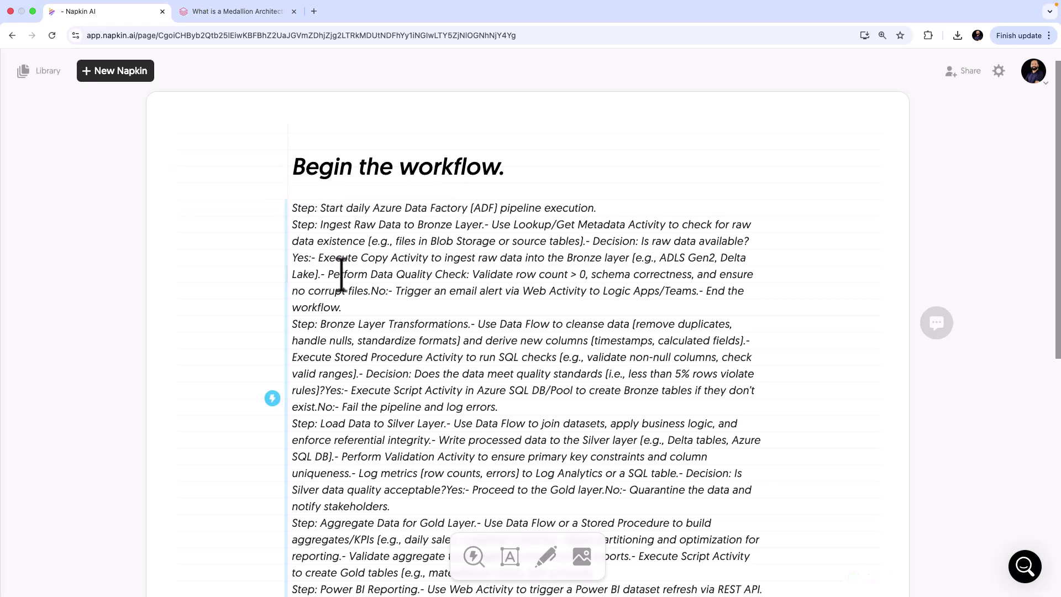
left_click(375, 208)
left_click_drag(382, 209, 600, 209)
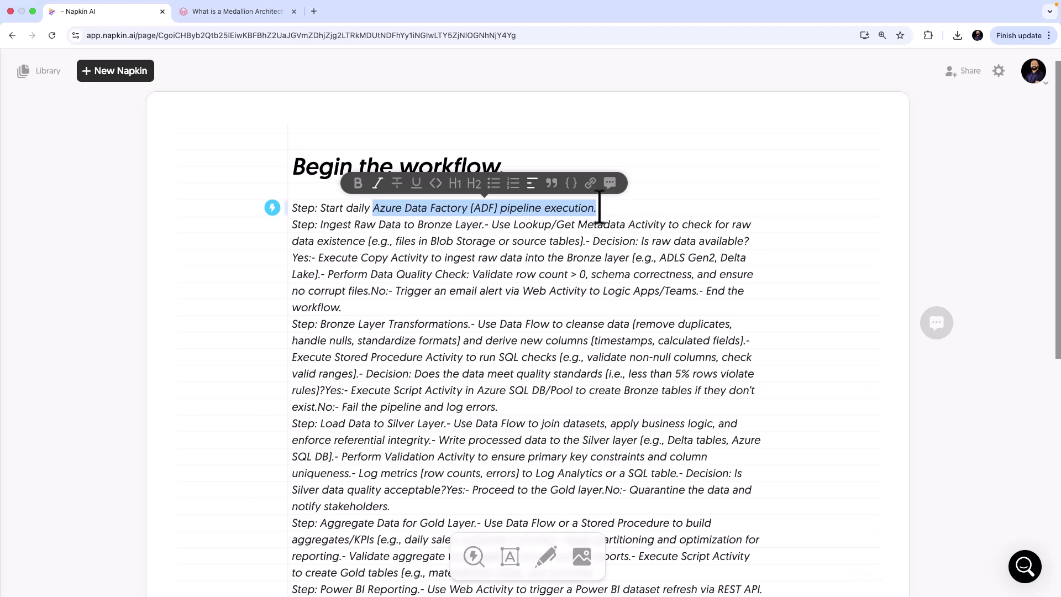
Highlight 'Ingest Raw Data to Bronze Layer', the raw-data Decision and the 'Yes:-' line to review them.
left_click_drag(320, 227, 492, 227)
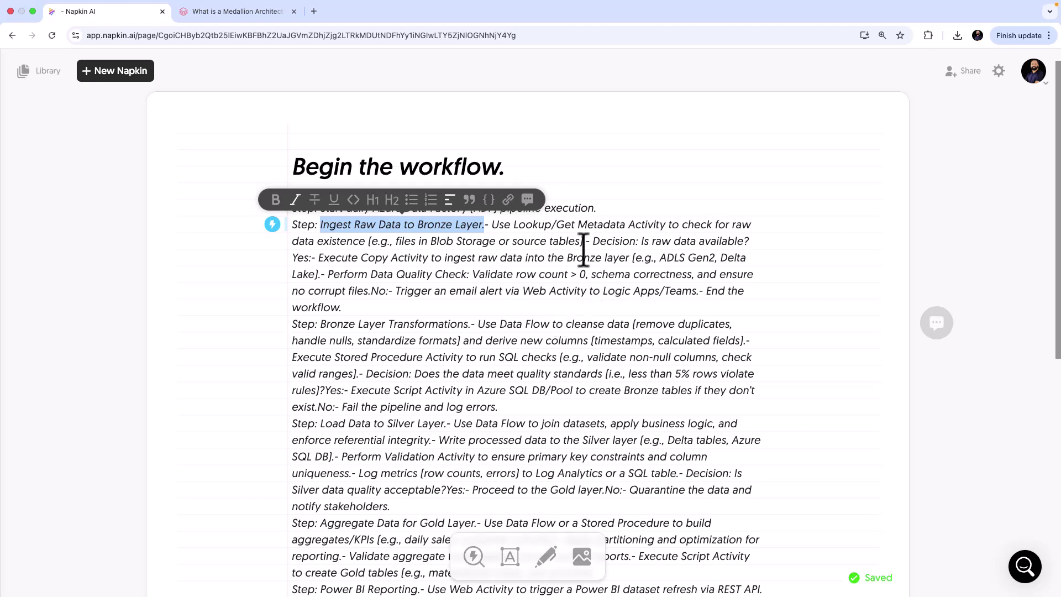
left_click_drag(593, 242, 639, 242)
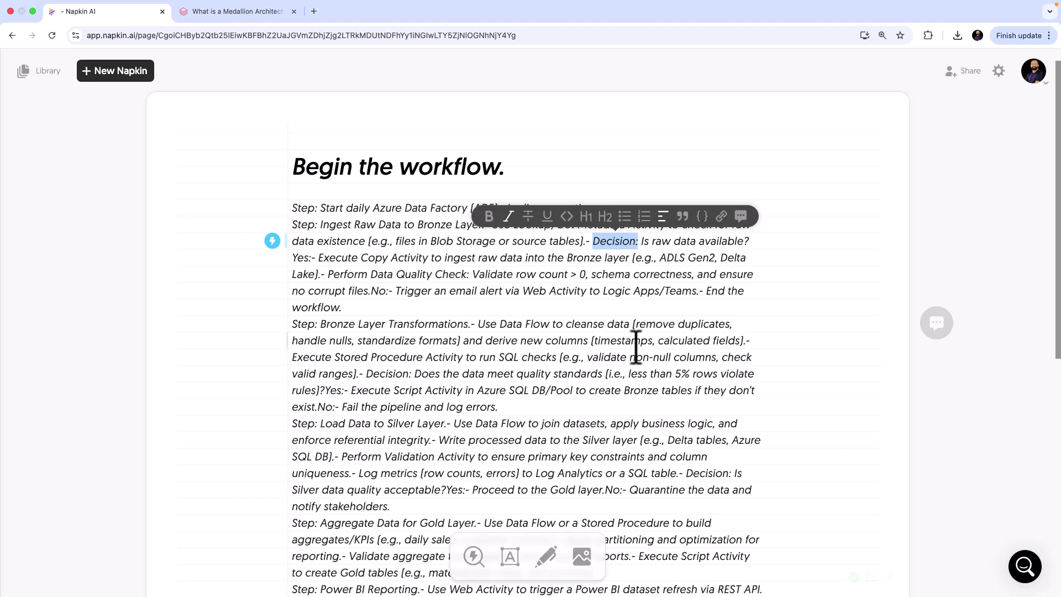
left_click(647, 280)
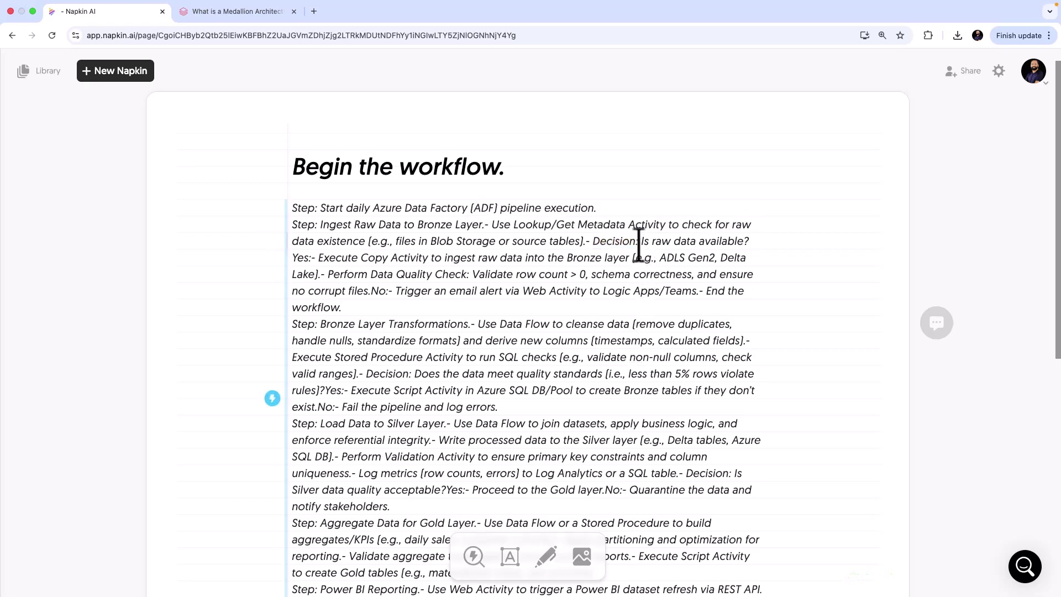
left_click(743, 241)
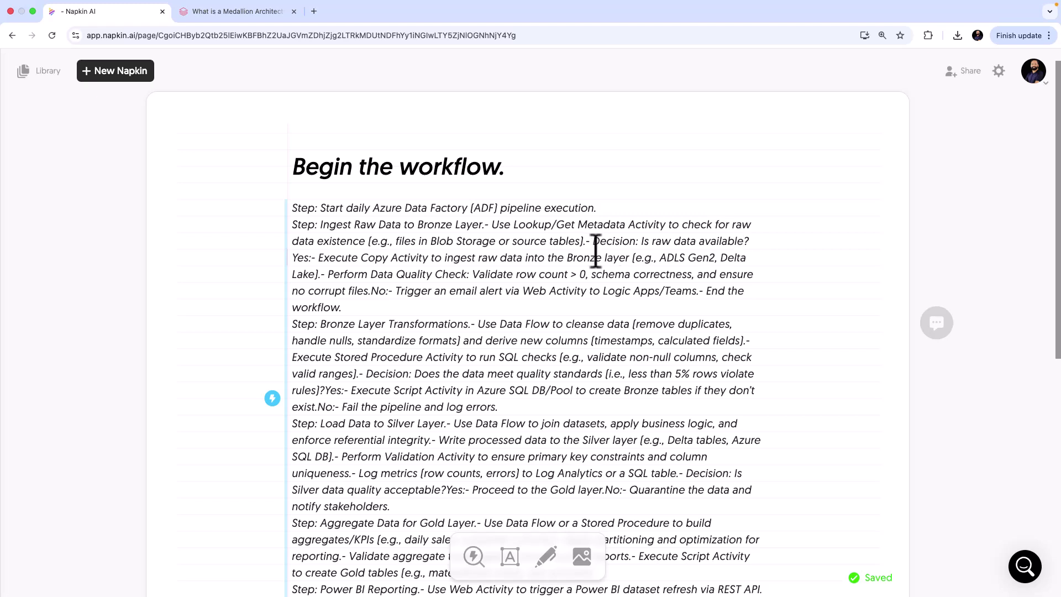
left_click_drag(312, 259, 293, 259)
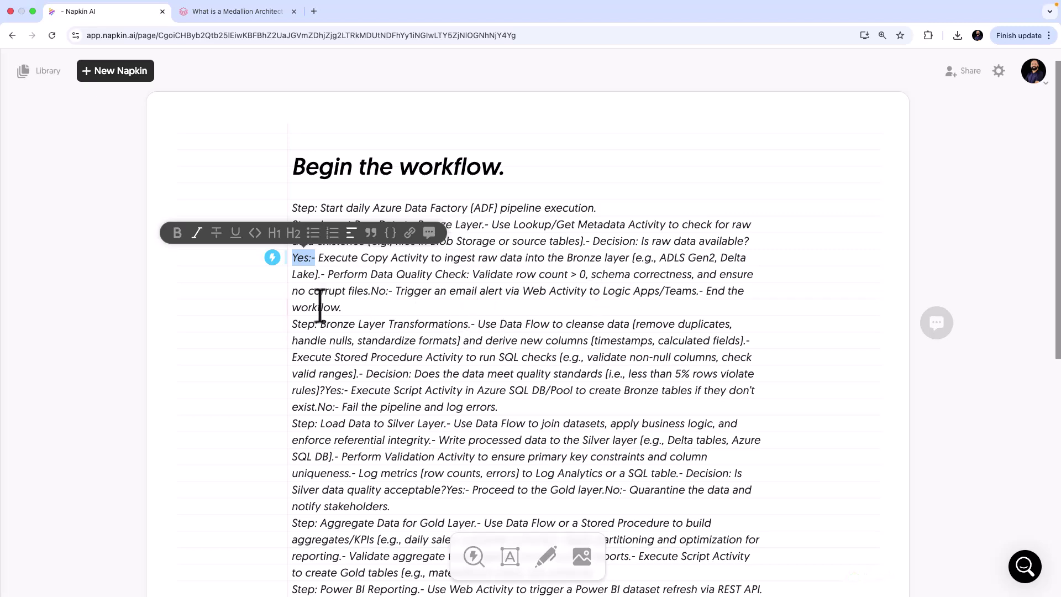
left_click_drag(289, 296, 360, 295)
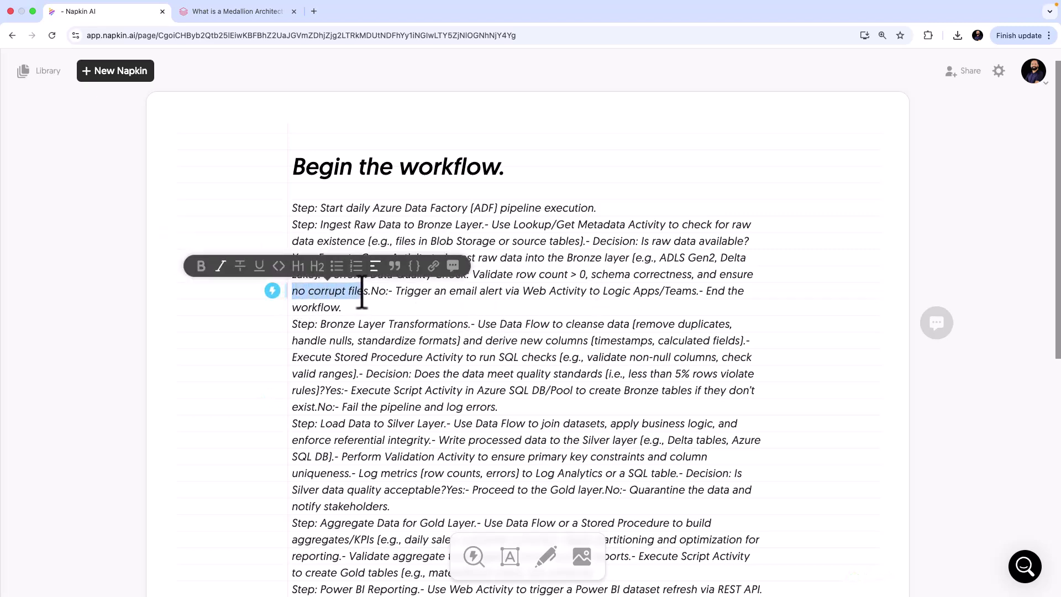
Review the Bronze Layer Transformations step and quality-standards decision, then select the whole workflow text.
scroll(363, 291, "down", 3)
left_click_drag(319, 239, 449, 239)
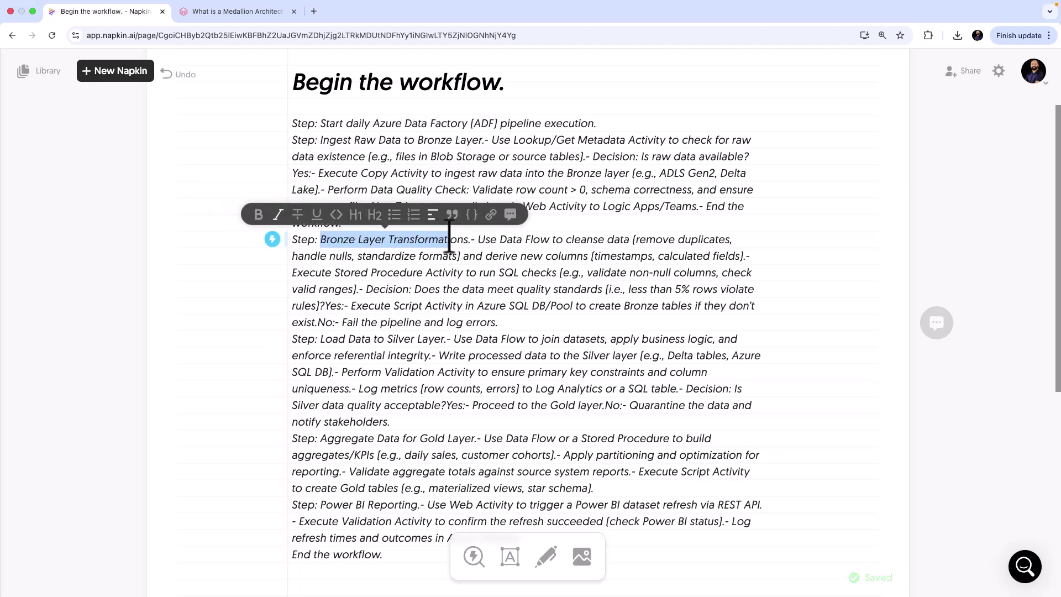
left_click(368, 290)
left_click_drag(372, 292, 613, 293)
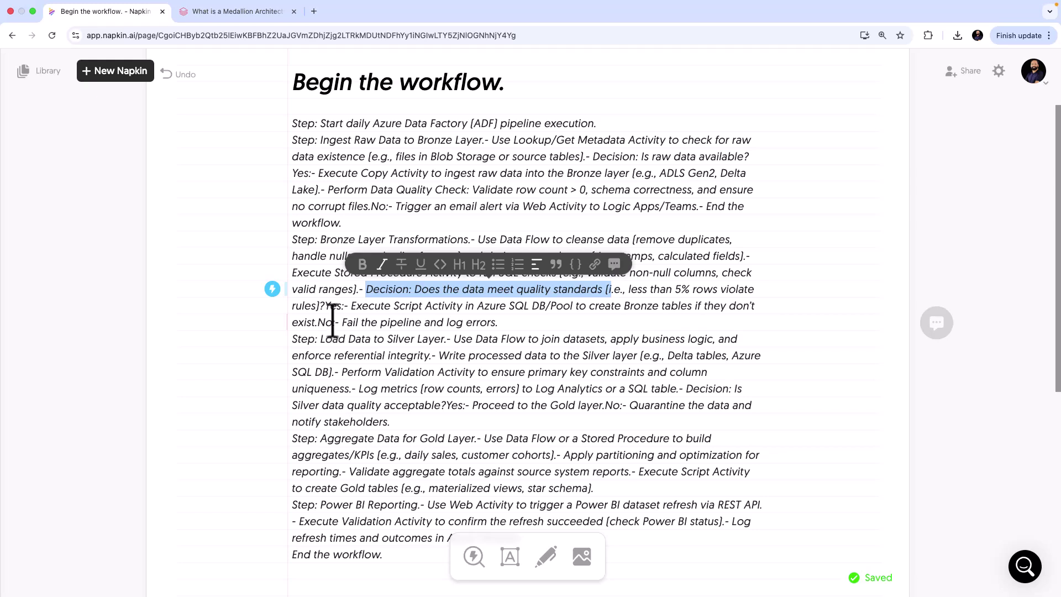
scroll(332, 315, "down", 3)
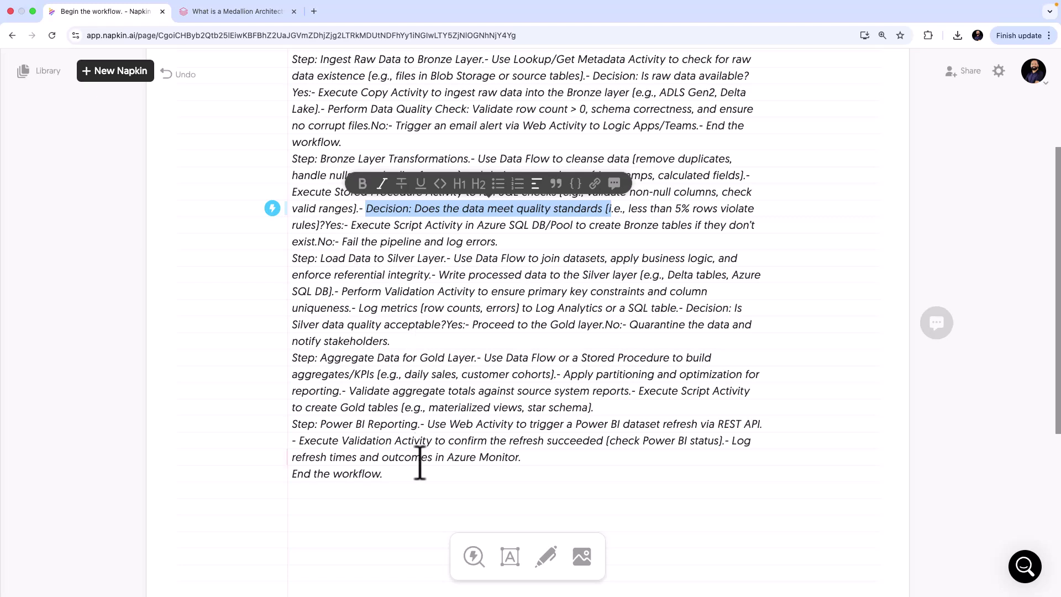
left_click_drag(387, 474, 303, 50)
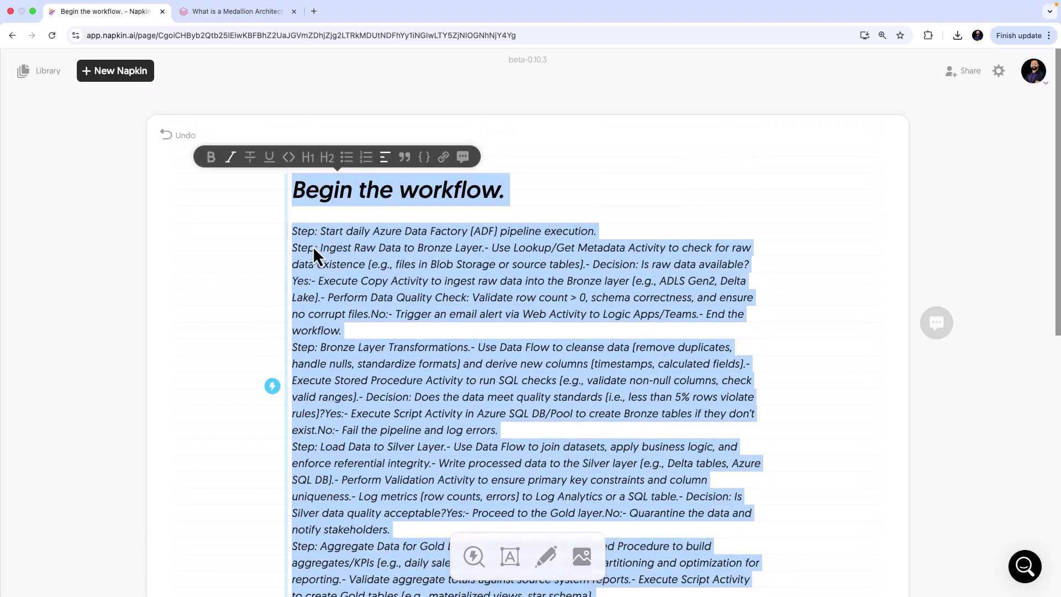
Generate a visual from the selected workflow text and browse the suggested layouts.
left_click(275, 397)
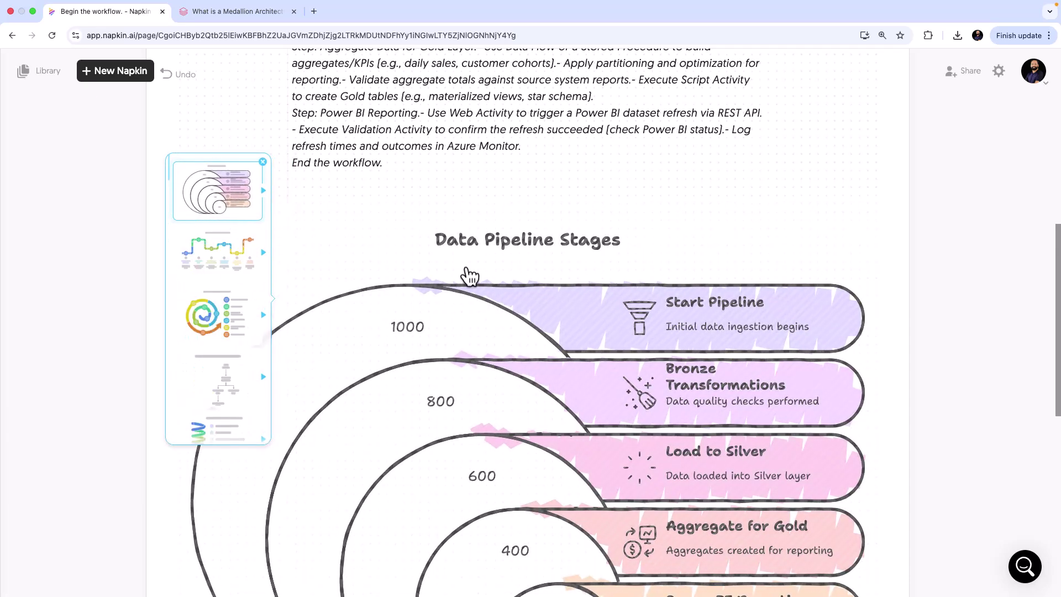
mouse_move(228, 199)
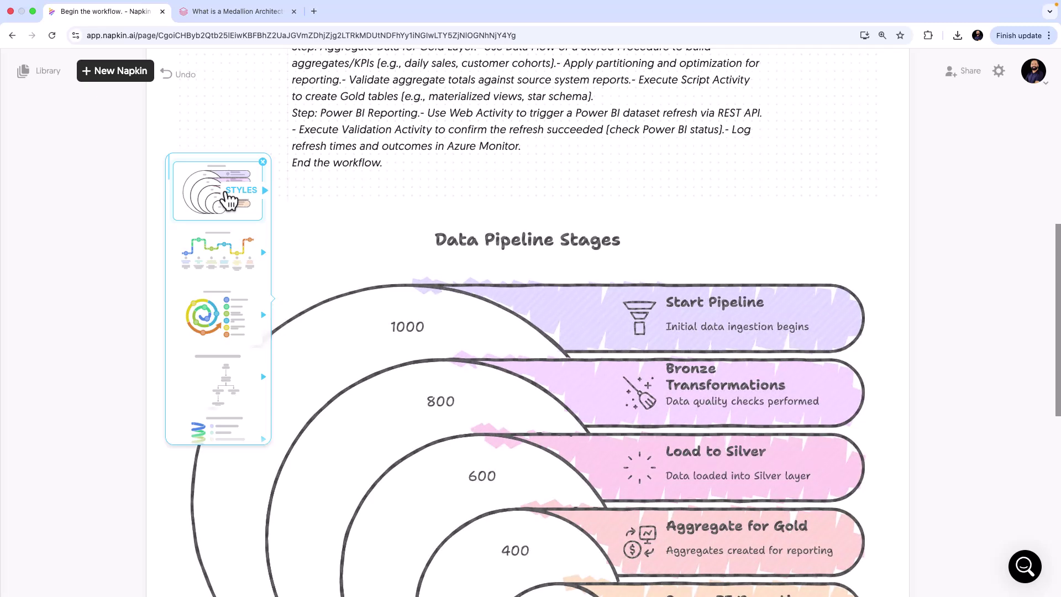
scroll(442, 368, "down", 3)
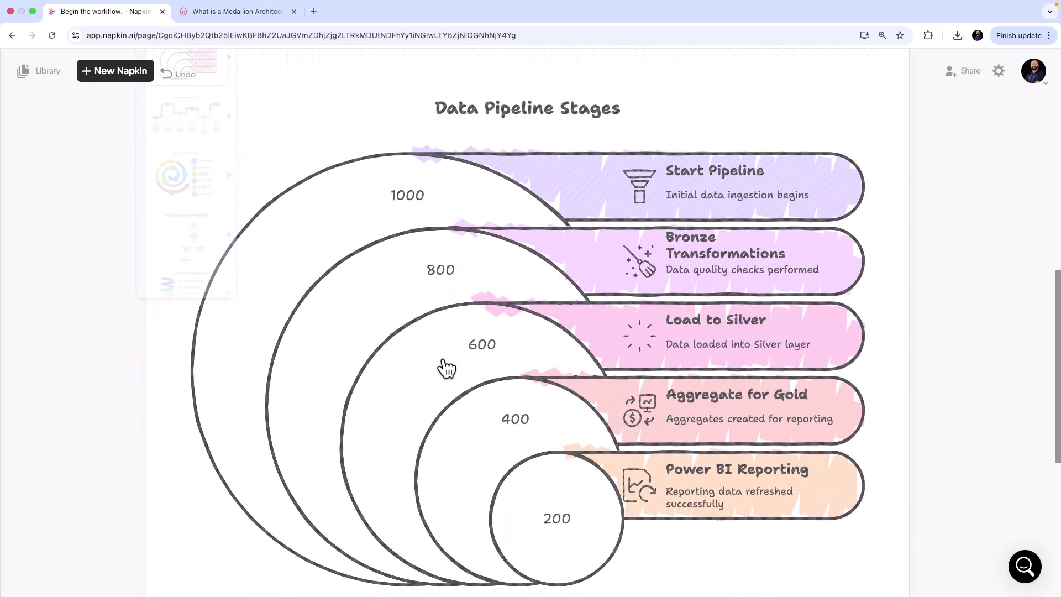
scroll(445, 368, "up", 6)
mouse_move(249, 308)
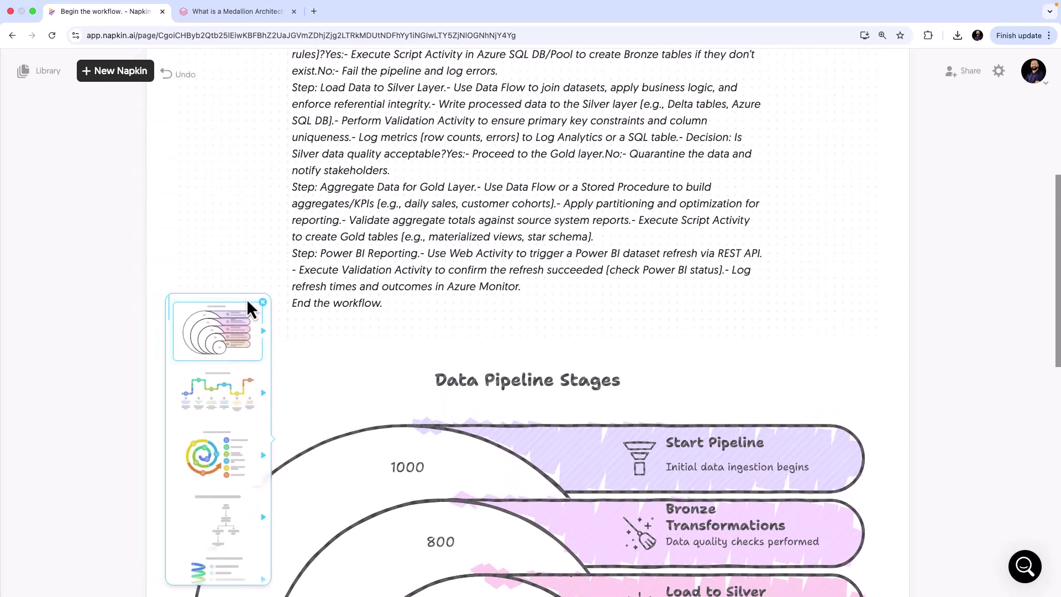
scroll(249, 308, "down", 1)
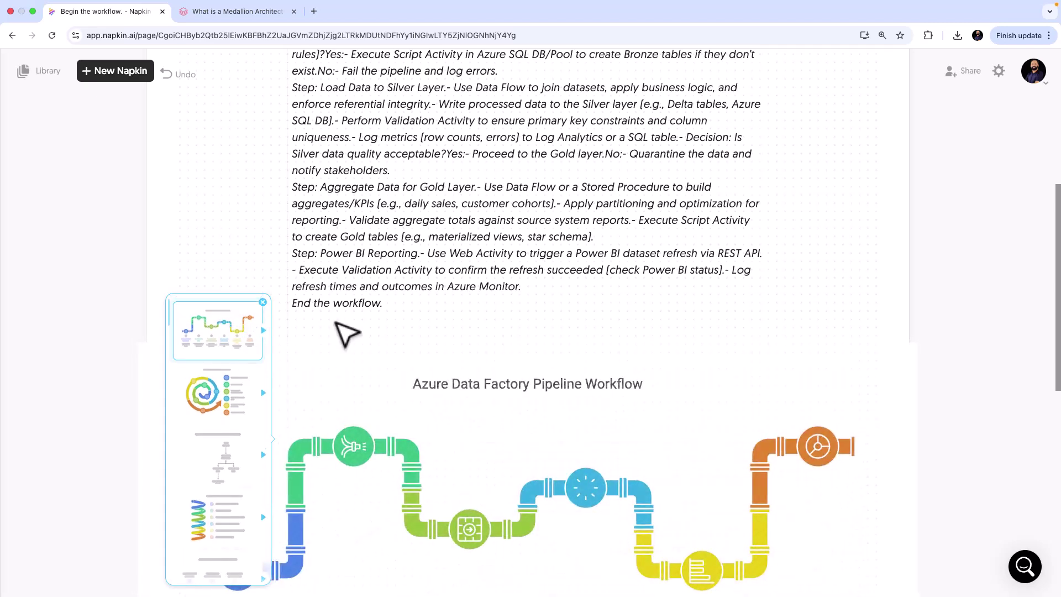
scroll(343, 334, "down", 3)
Switch the visual from spiral to the vertical flowchart layout and list its style variations.
mouse_move(216, 225)
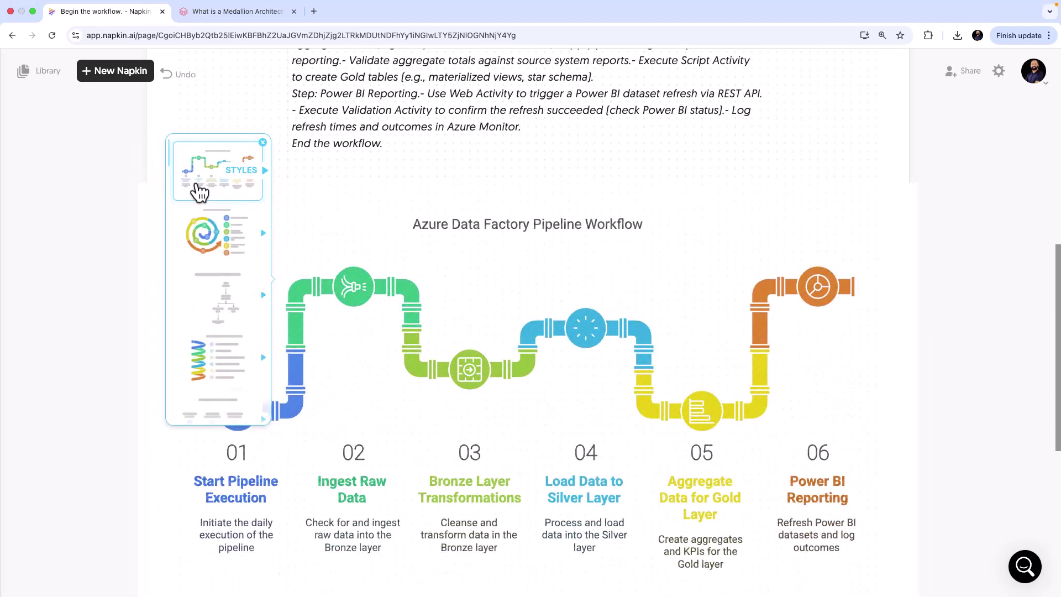
left_click(217, 240)
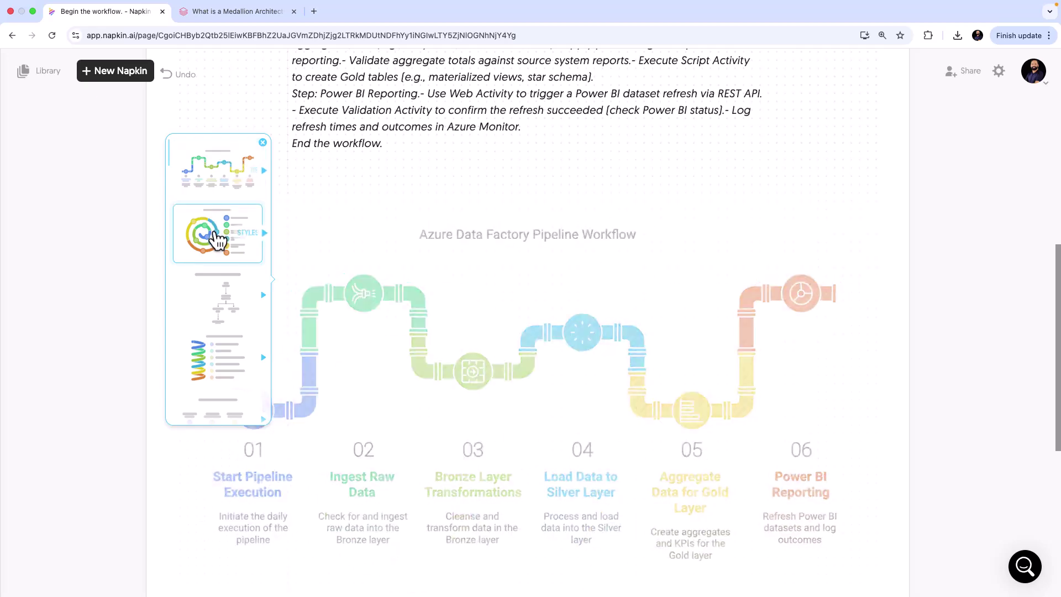
left_click(228, 296)
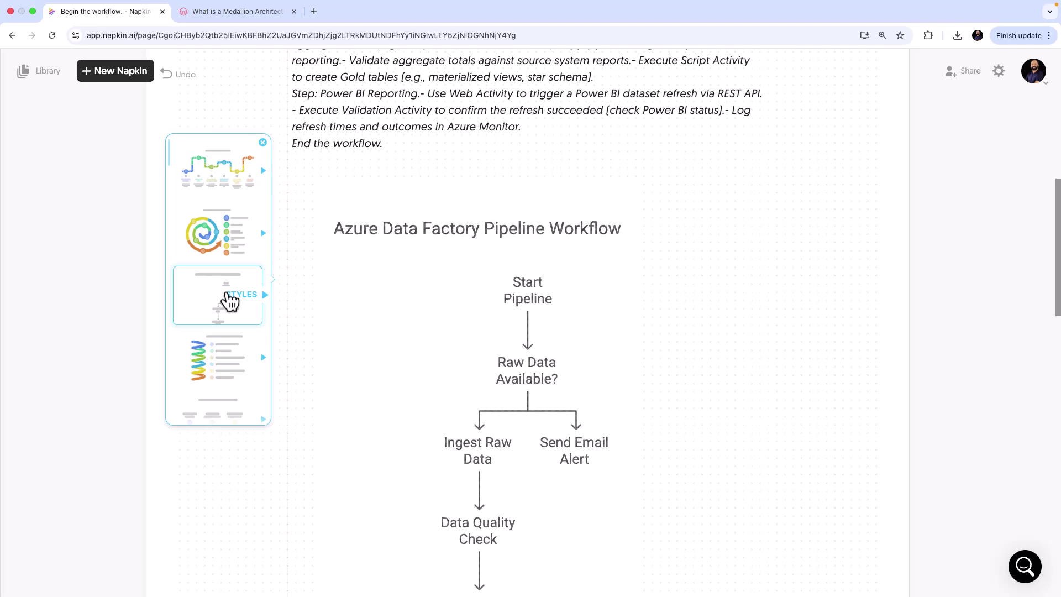
left_click(265, 295)
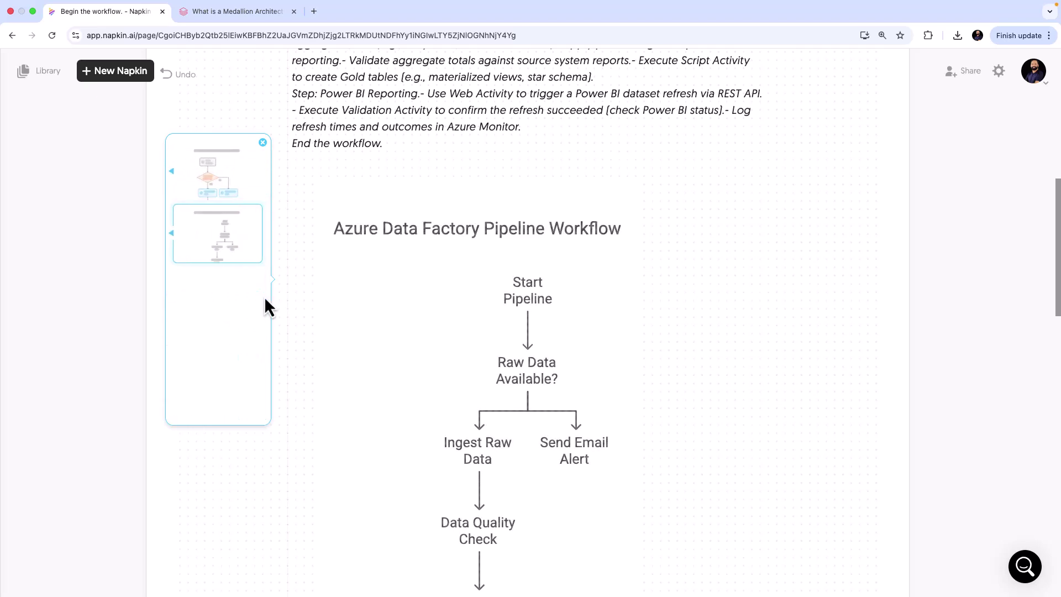